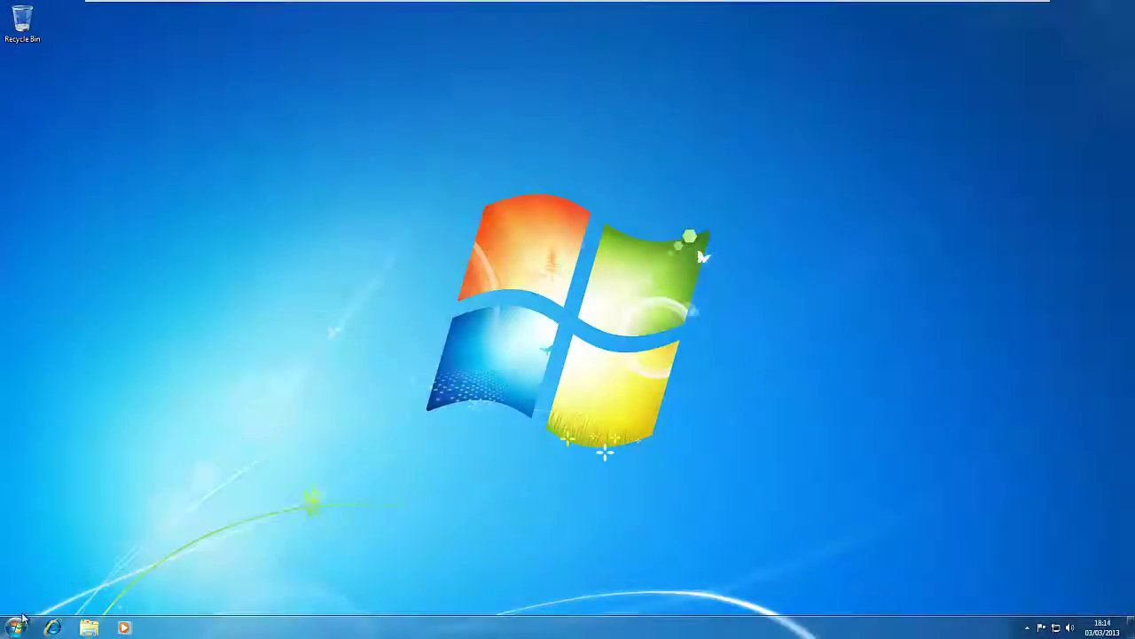
Open the Win7 personal folder from the Start menu and move its window up-left.
click(16, 626)
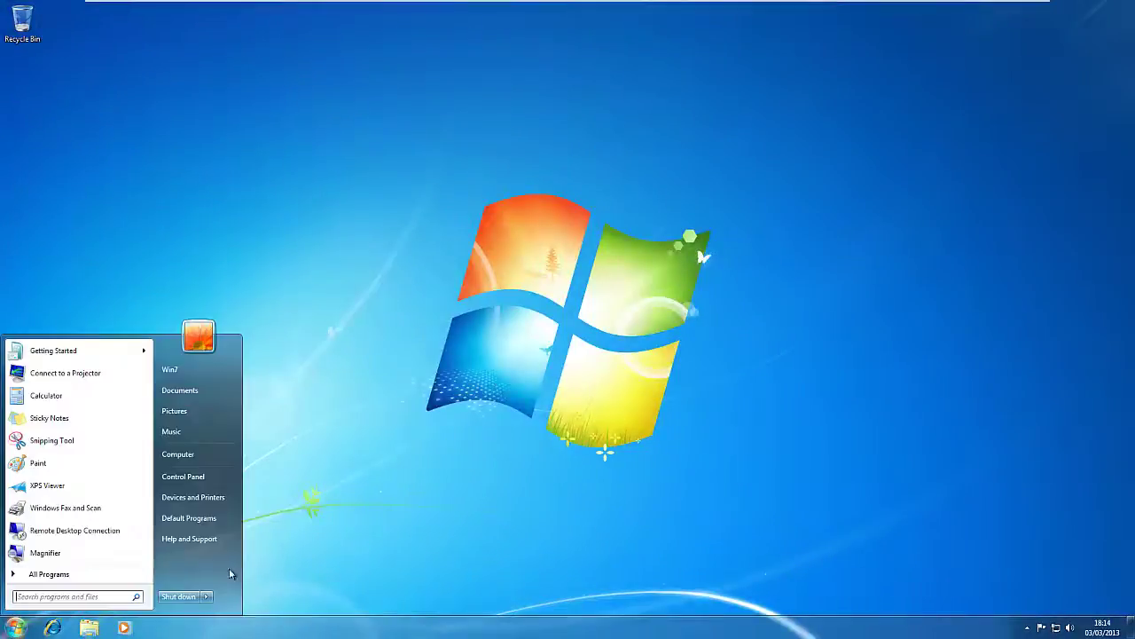
click(201, 372)
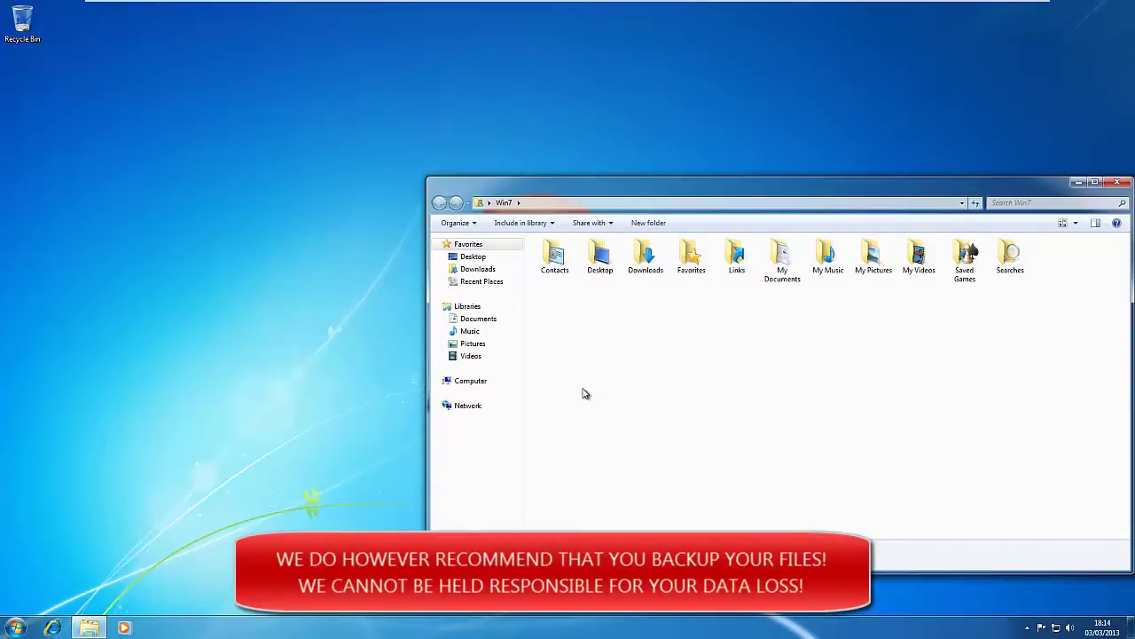
drag(592, 187, 536, 92)
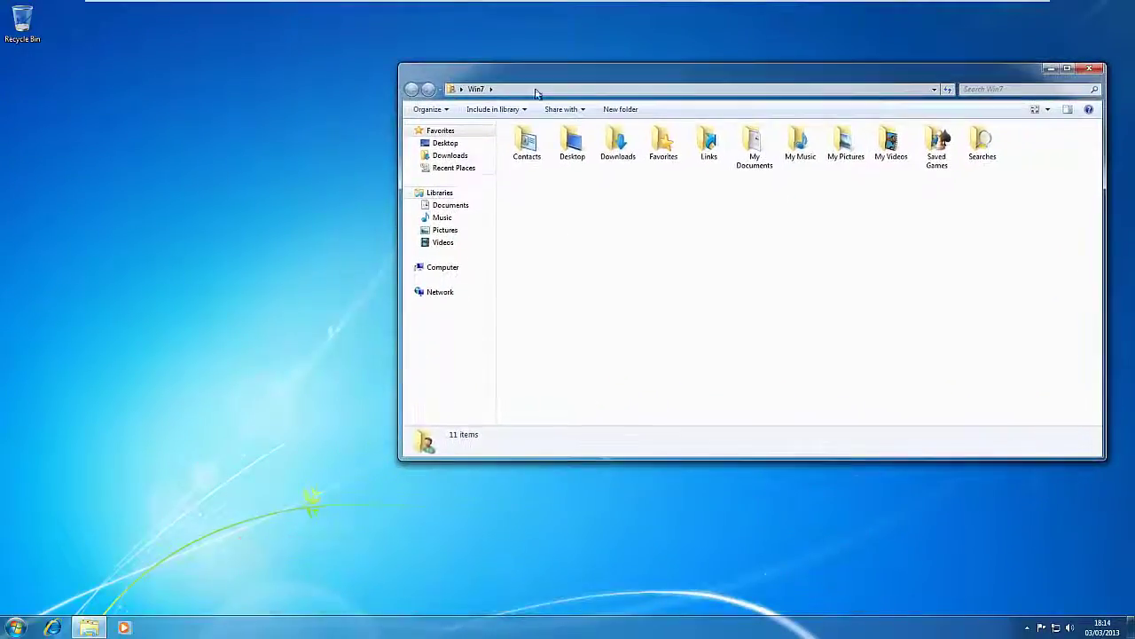
Open Computer from the Start menu and place its window down-left, beside the Win7 folder.
click(16, 627)
click(201, 457)
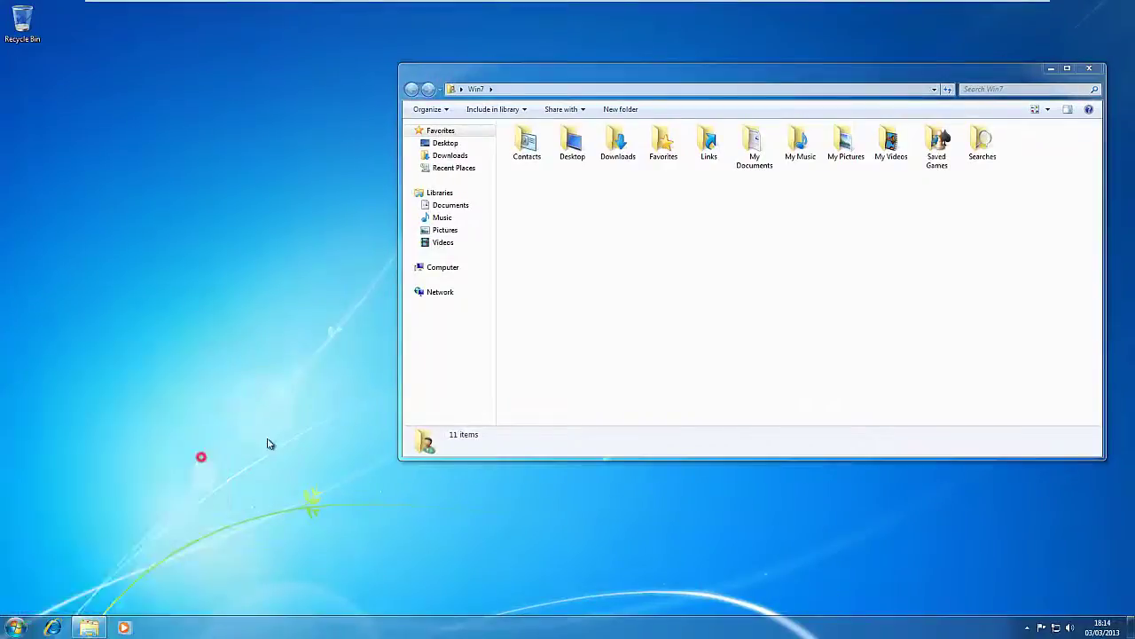
drag(661, 86, 286, 200)
Browse OS (C:) > Users > Win7 to confirm the profile path, then return to the empty Storage (Z:) drive.
double_click(359, 288)
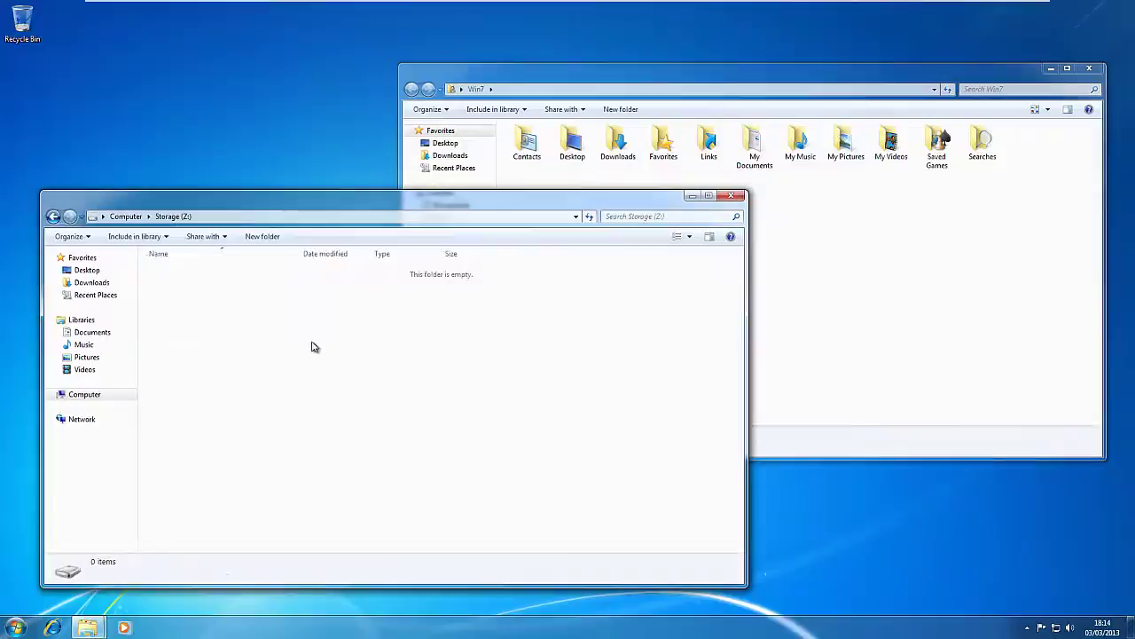
key(BackSpace)
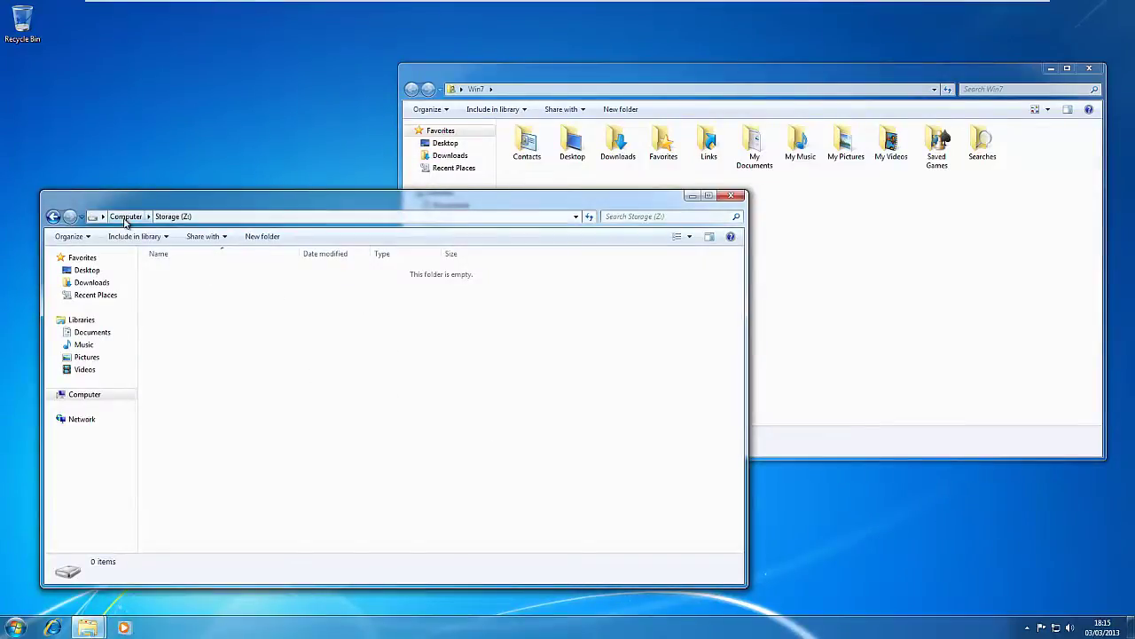
click(334, 455)
click(214, 283)
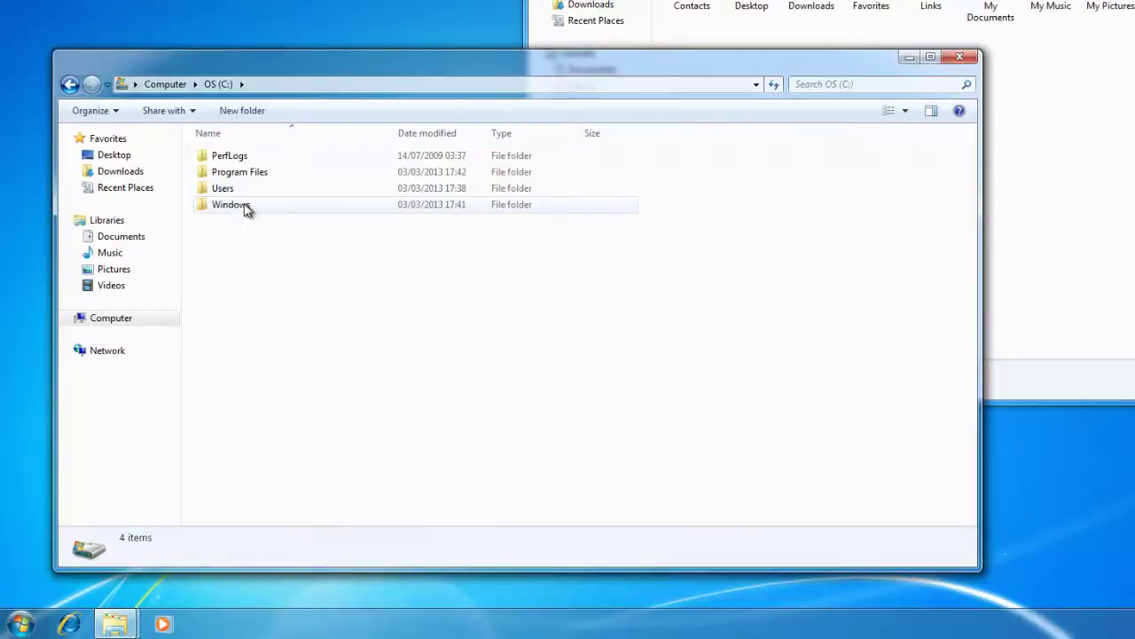
double_click(223, 189)
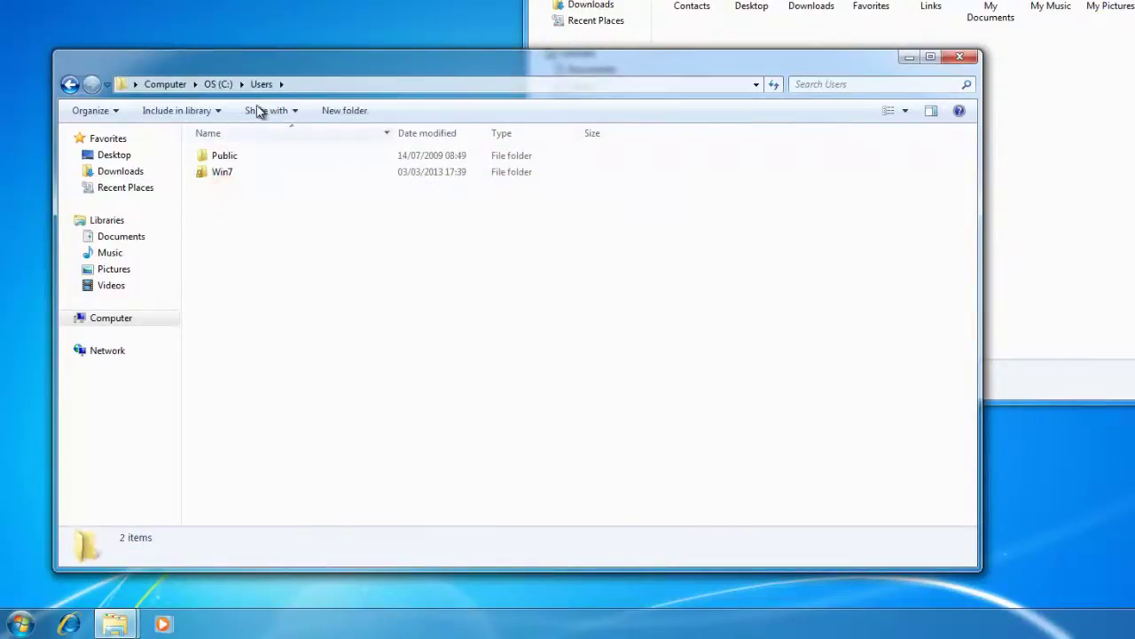
double_click(238, 173)
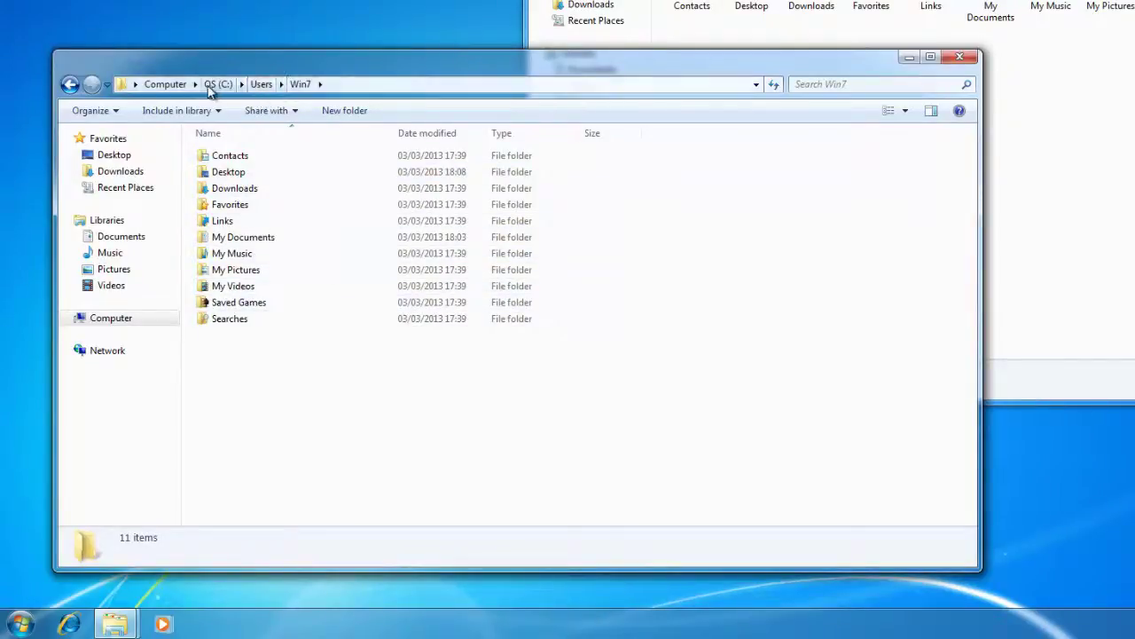
click(174, 83)
double_click(521, 183)
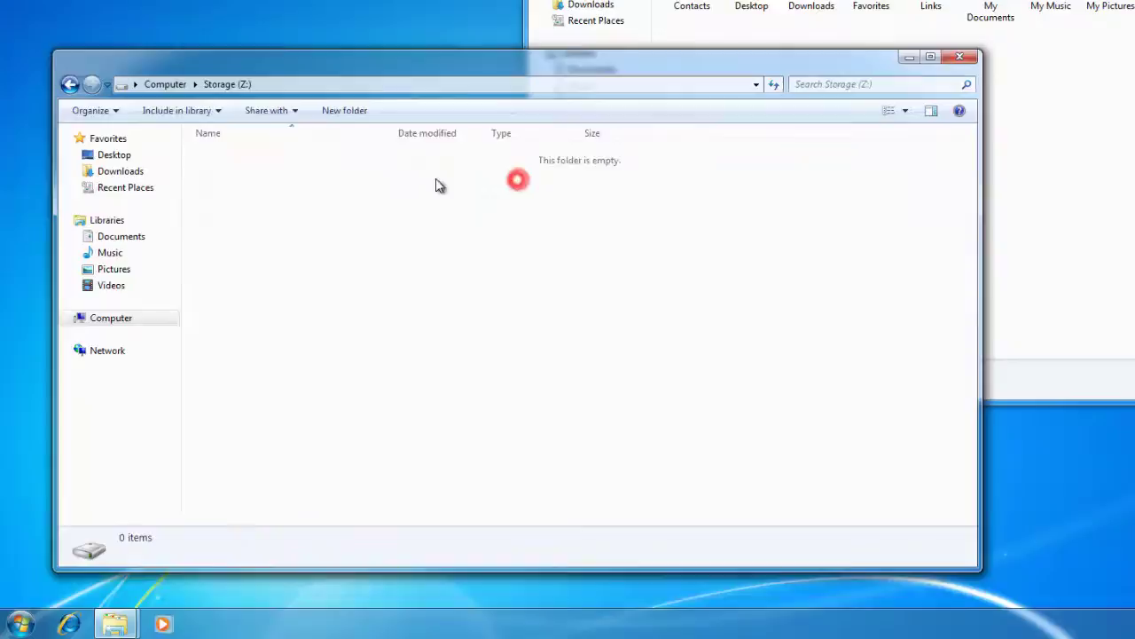
Make a Users folder on Z: with a Win7 folder inside, and open Win7.
click(354, 112)
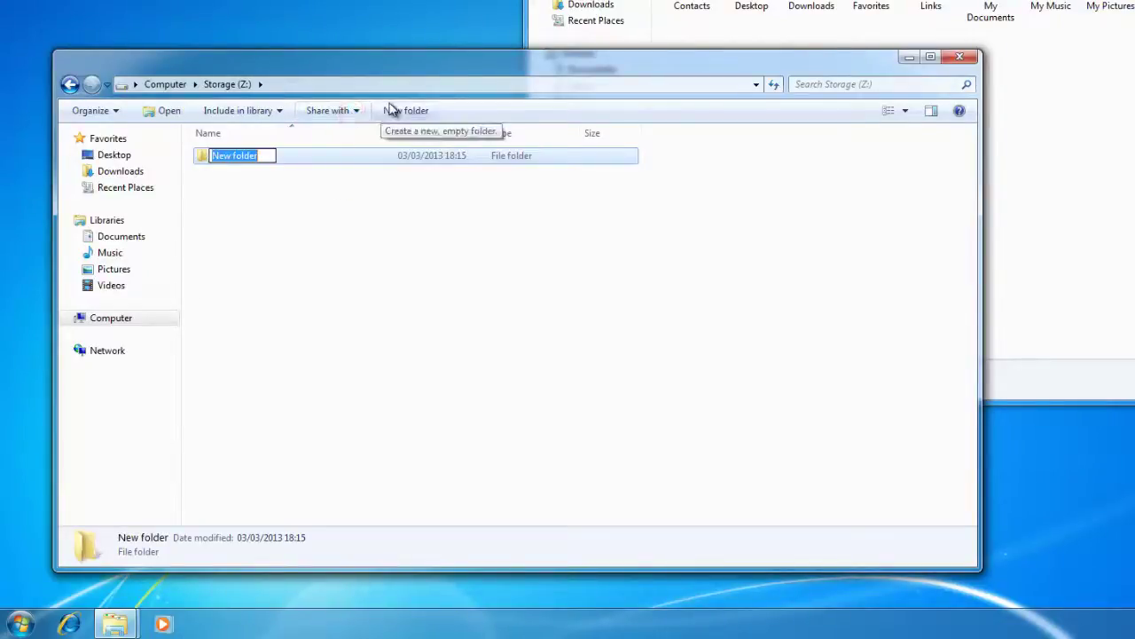
text(Users)
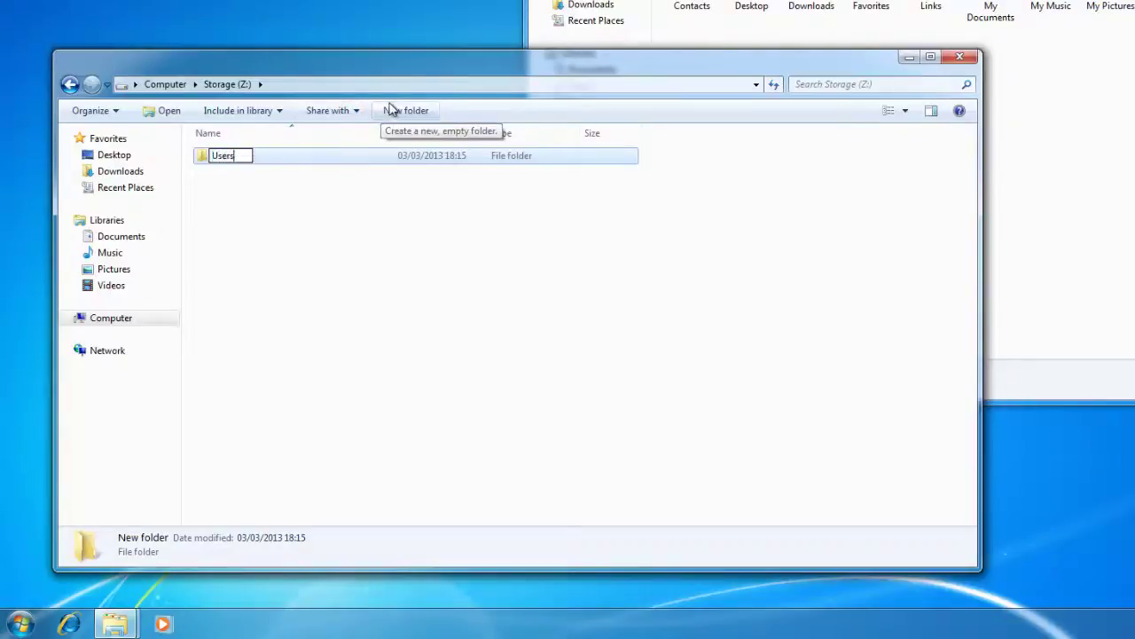
key(Return)
key(Return)
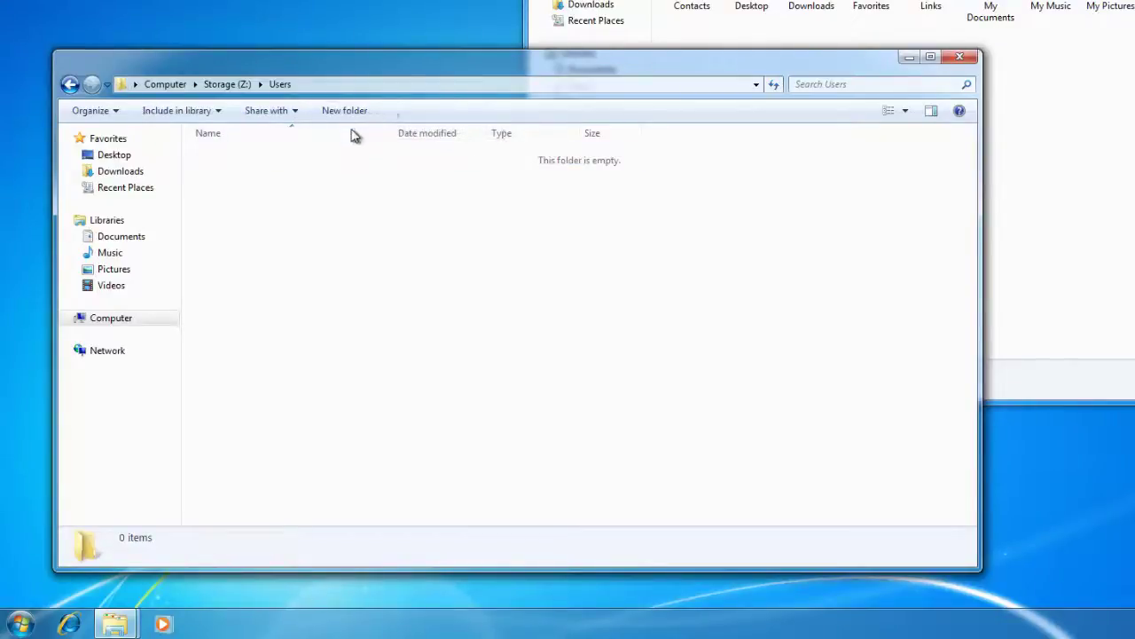
click(350, 110)
text(Win7)
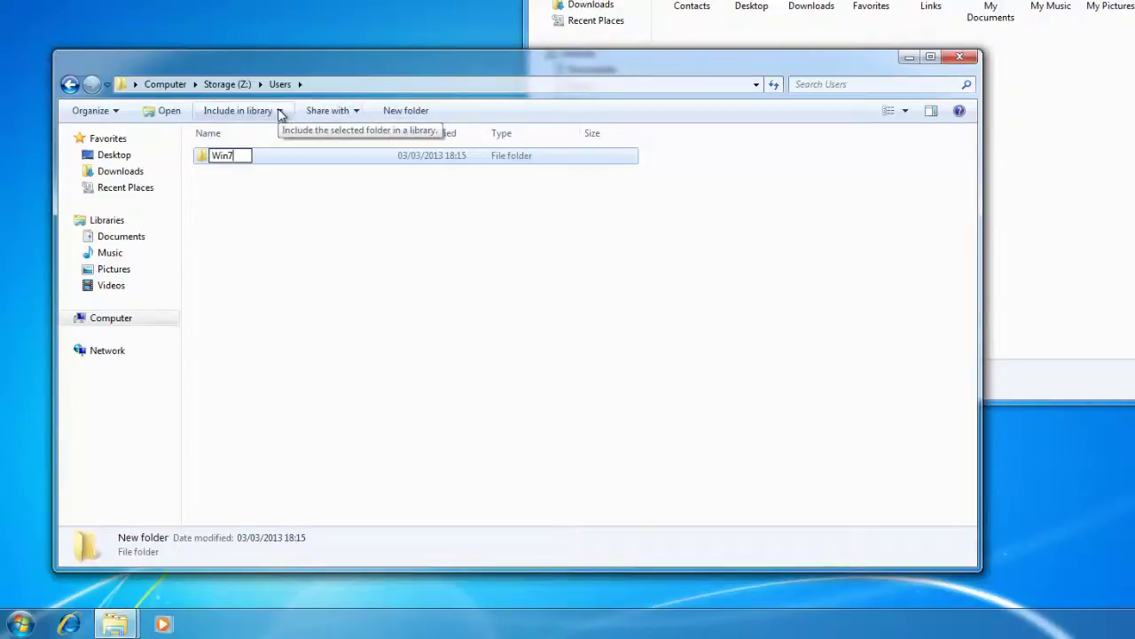
key(Return)
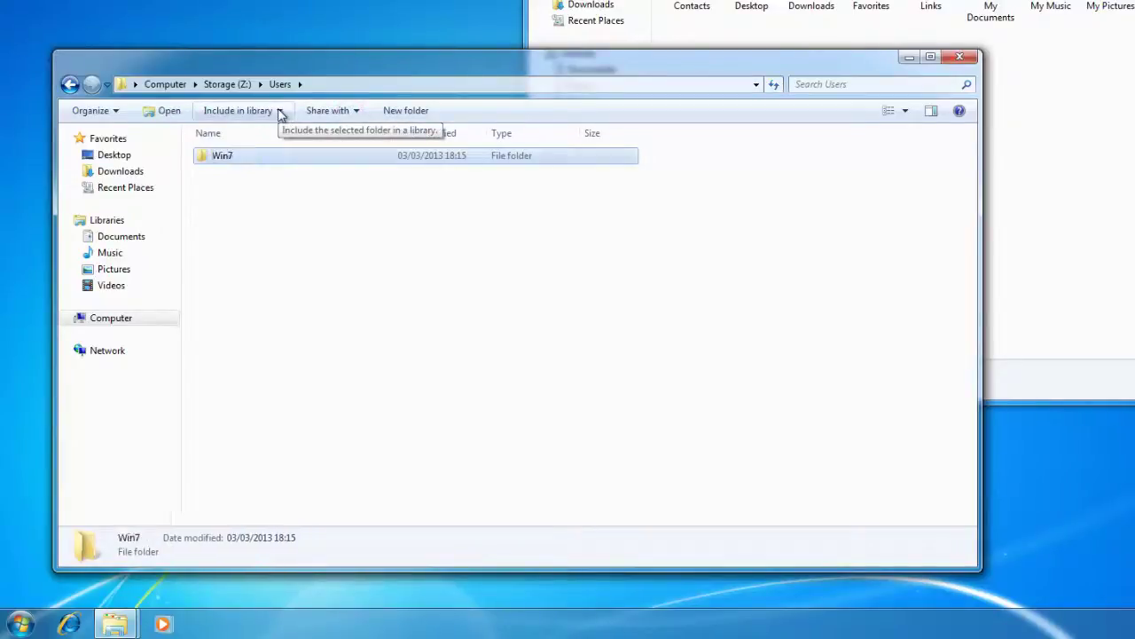
double_click(462, 157)
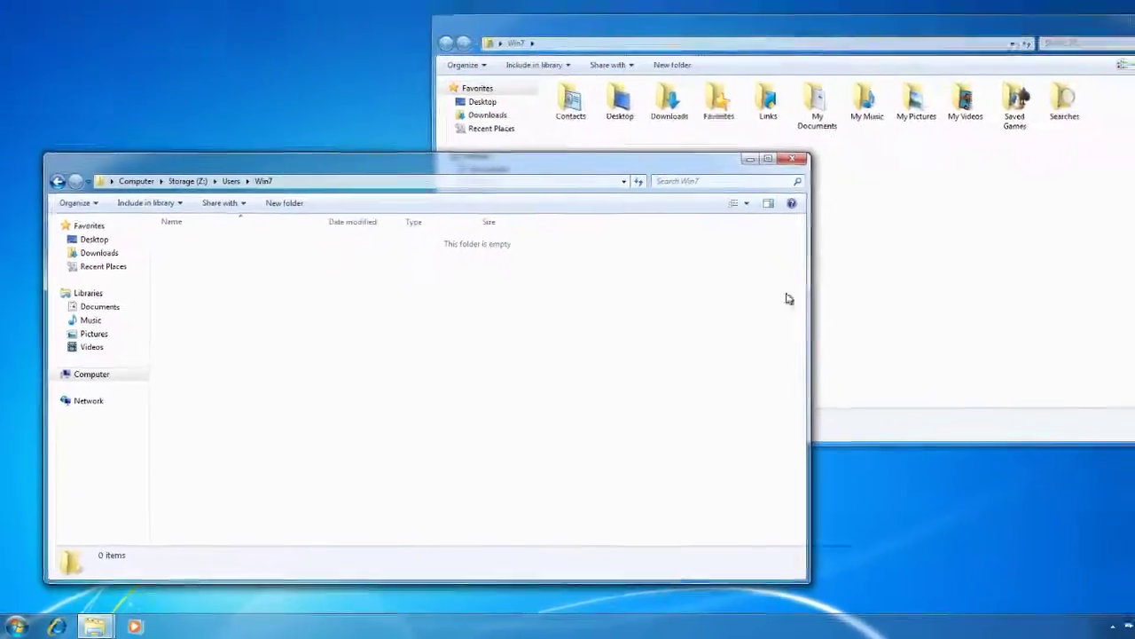
Bring the original Win7 personal folder window back to the front.
click(1127, 257)
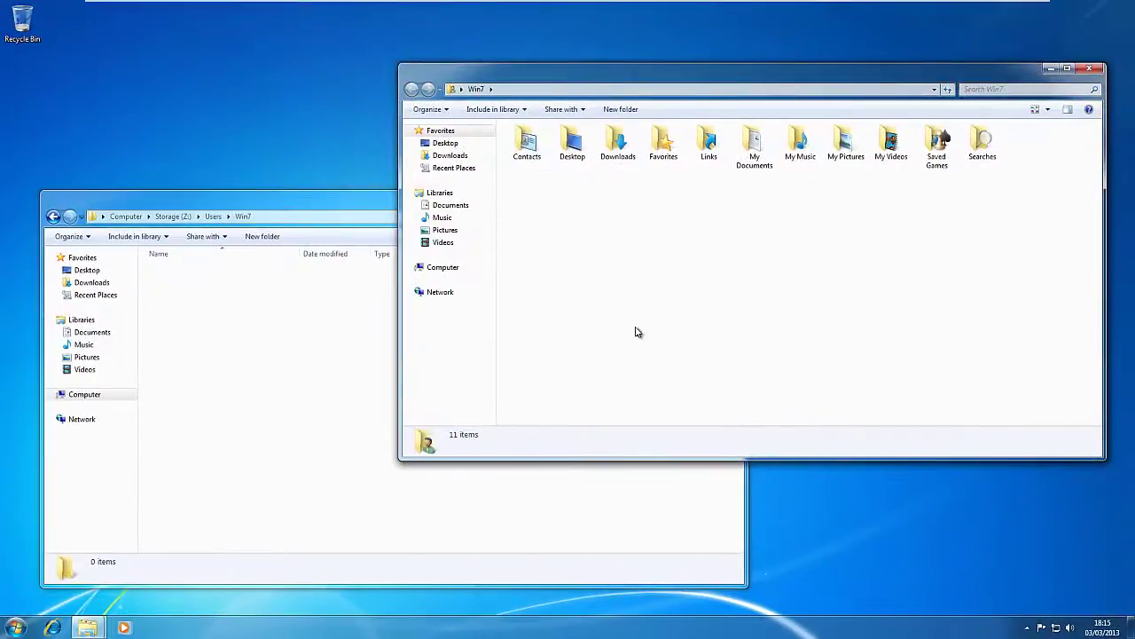
click(15, 627)
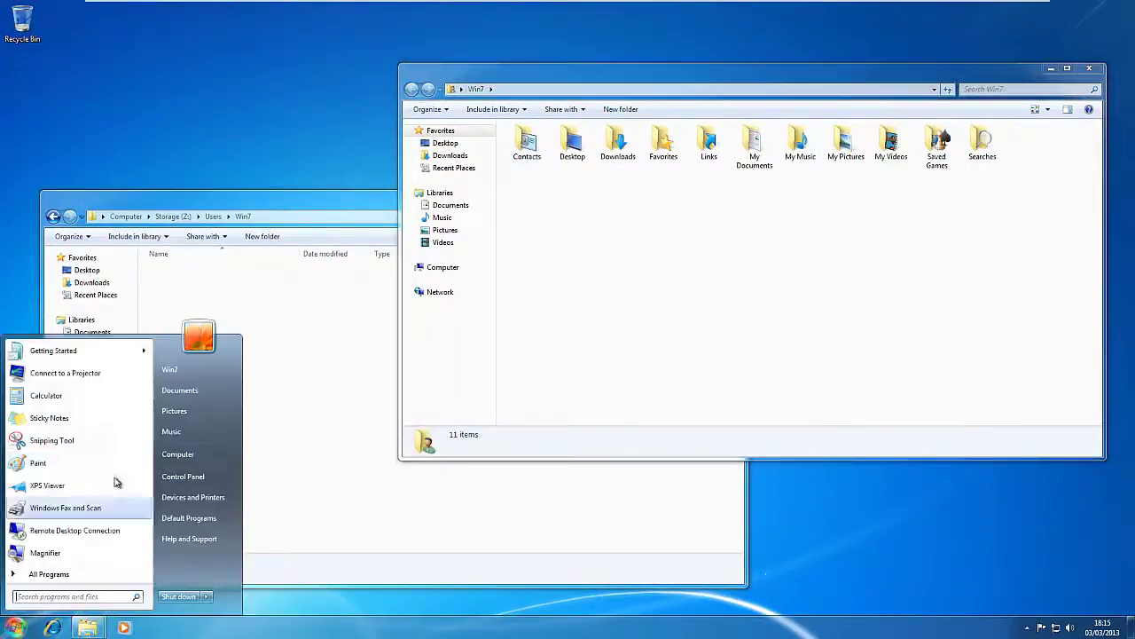
click(188, 364)
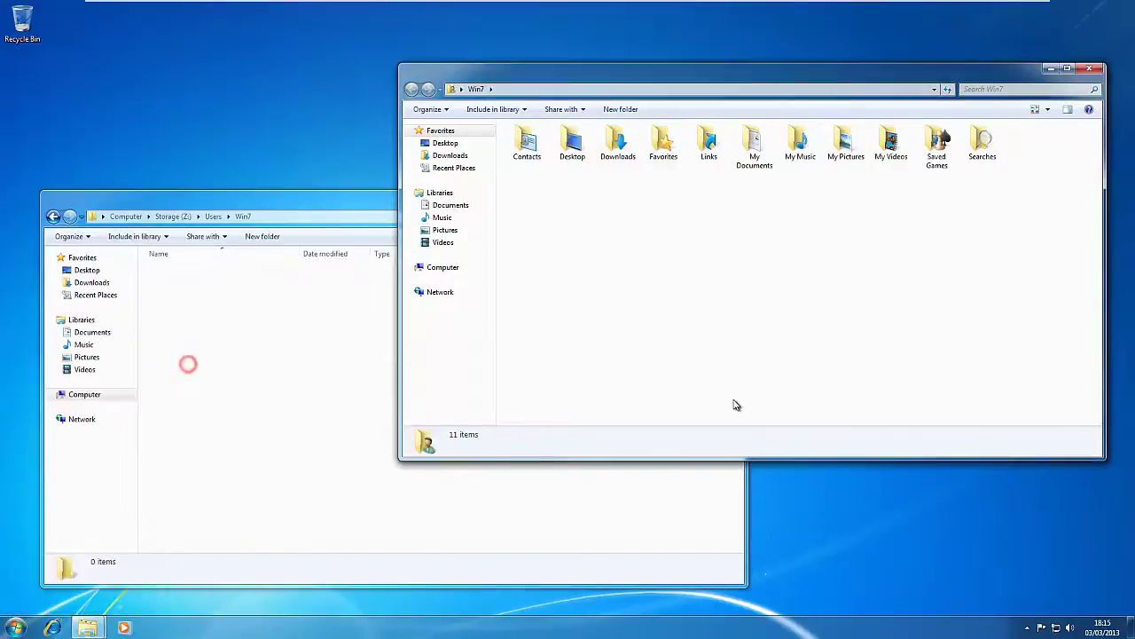
Go through the 11 user folders, ending at Searches, then select Contacts.
click(528, 142)
click(572, 142)
click(619, 142)
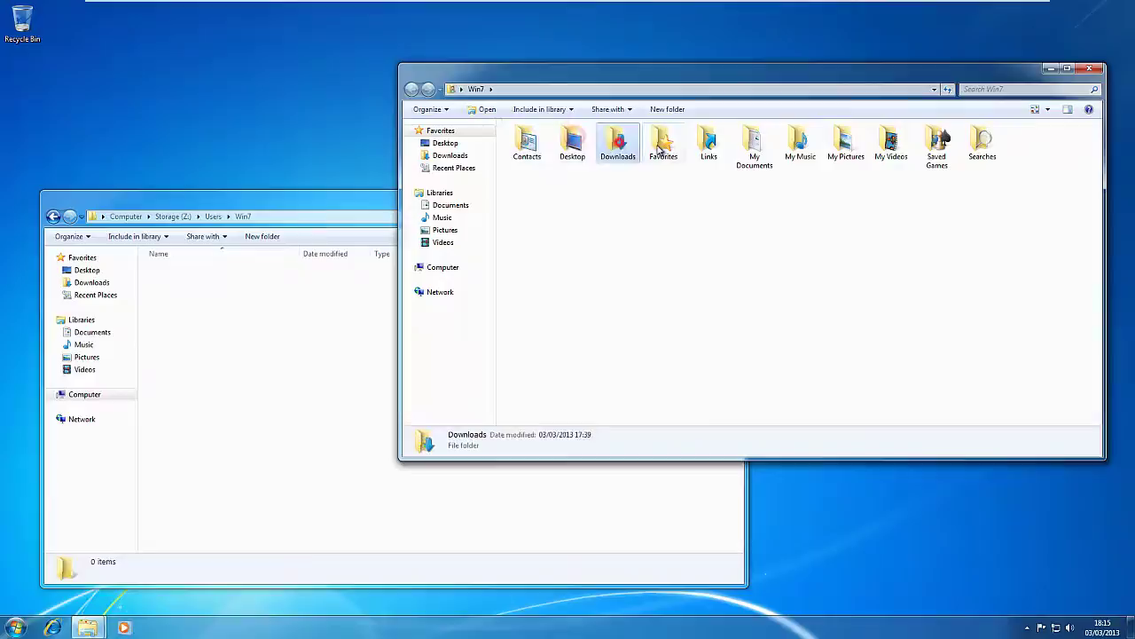
click(664, 142)
click(709, 146)
click(754, 147)
click(800, 147)
click(845, 146)
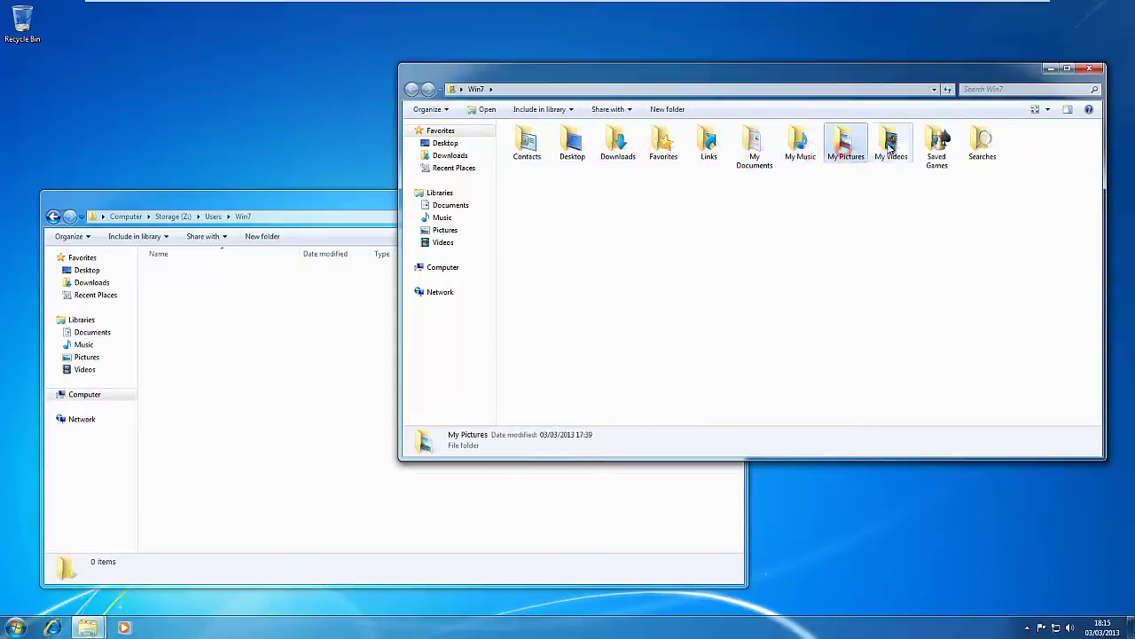
click(891, 146)
click(936, 147)
click(969, 151)
click(955, 237)
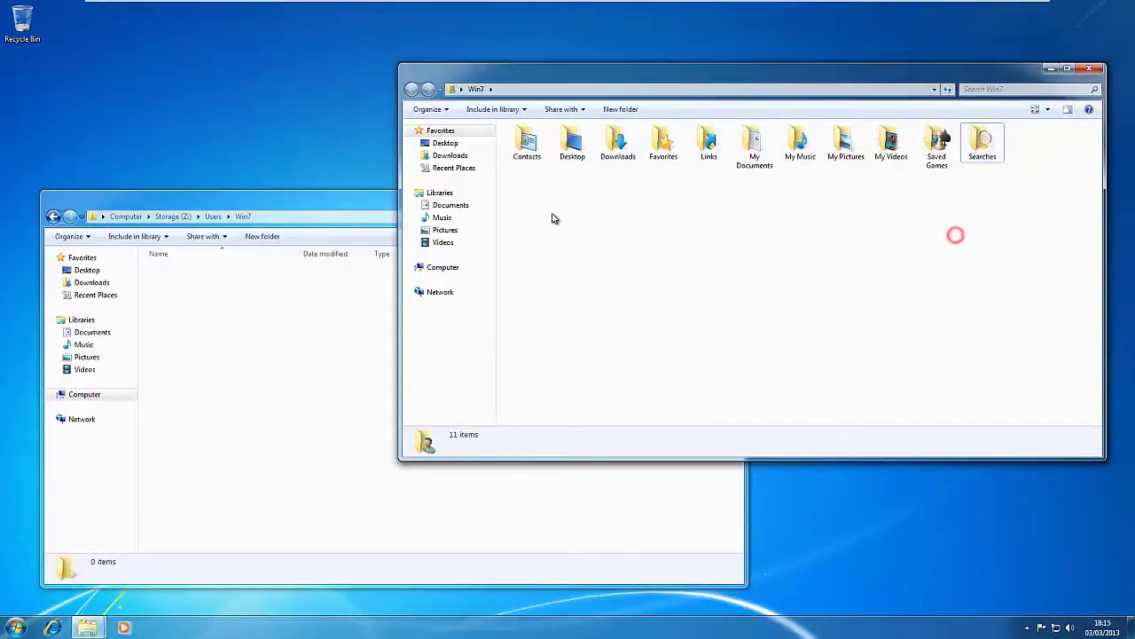
click(529, 144)
Open Contacts Properties on the Location tab and select the C: in C:\Users\Win7\Contacts.
right_click(531, 142)
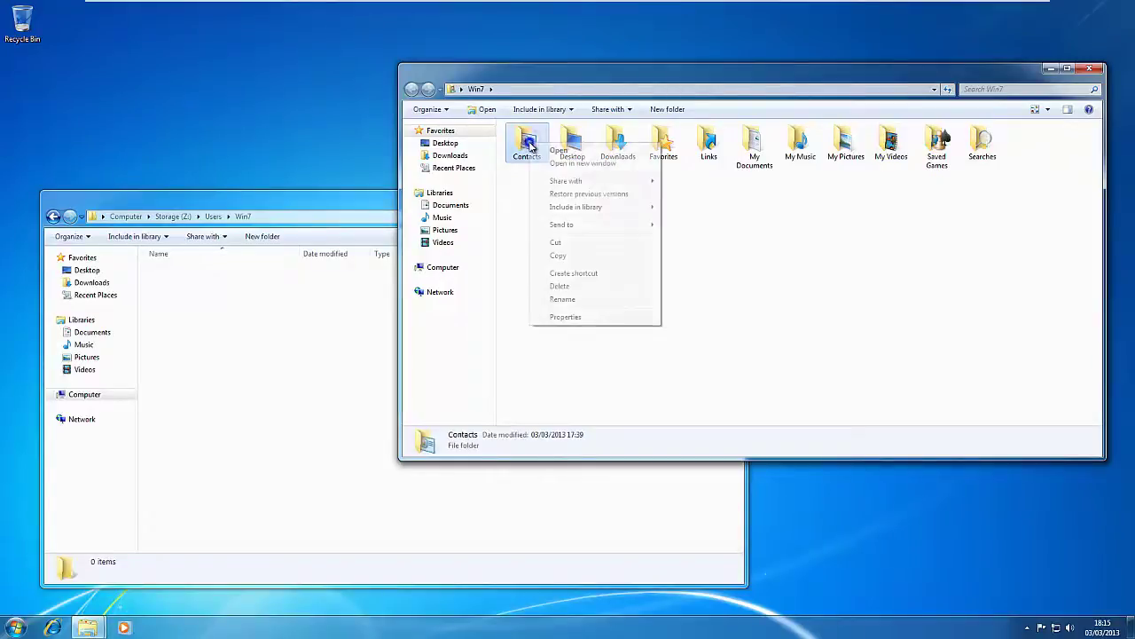
click(575, 316)
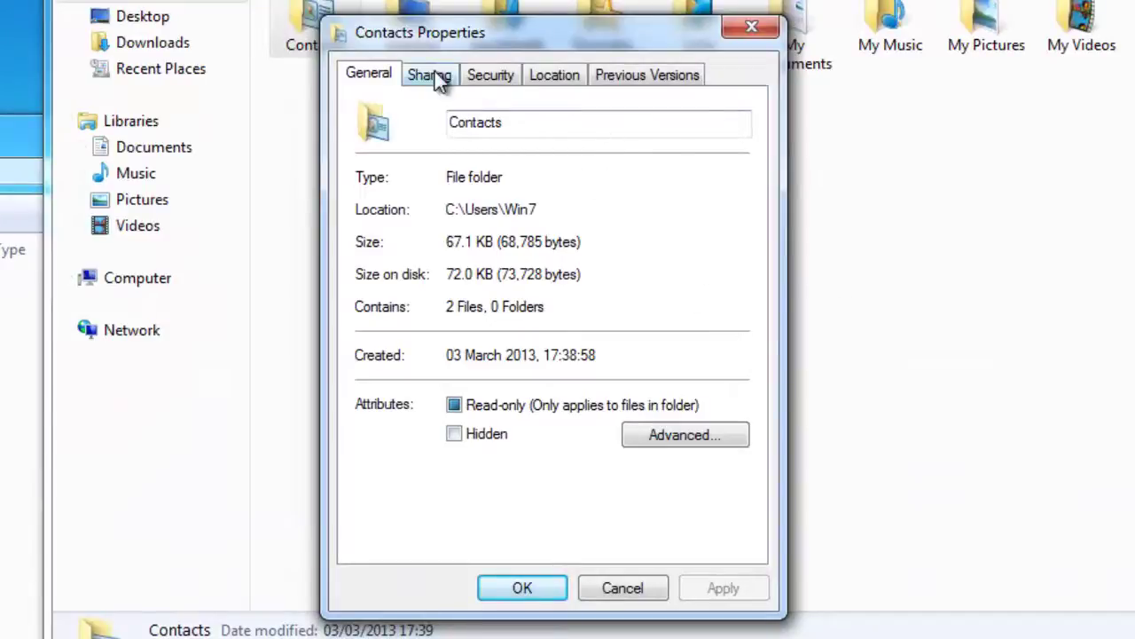
click(546, 79)
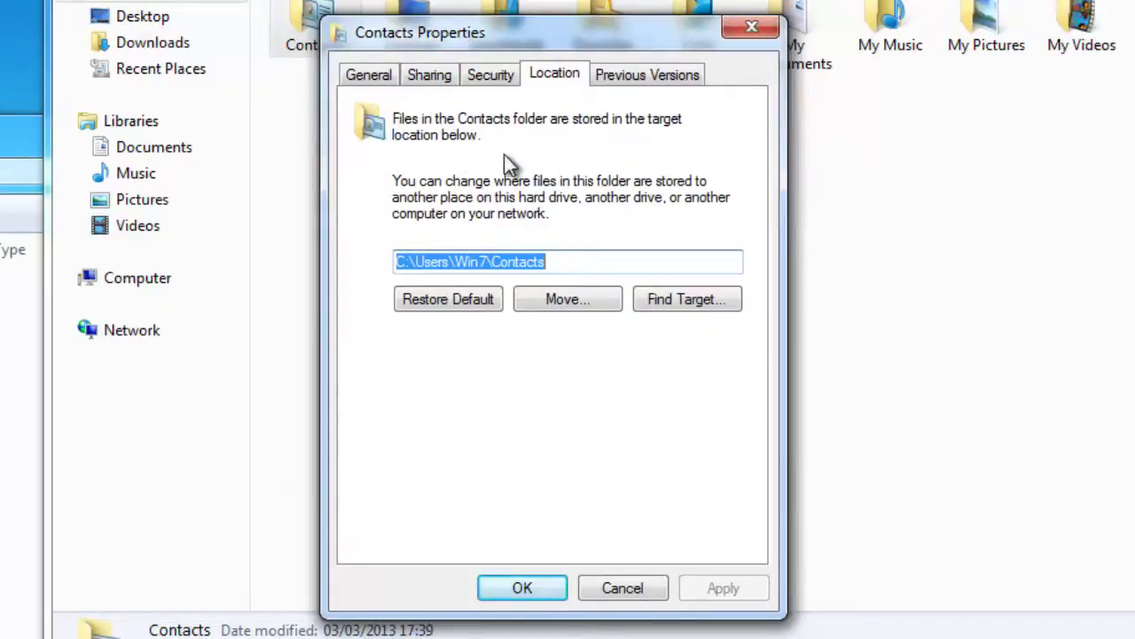
click(393, 263)
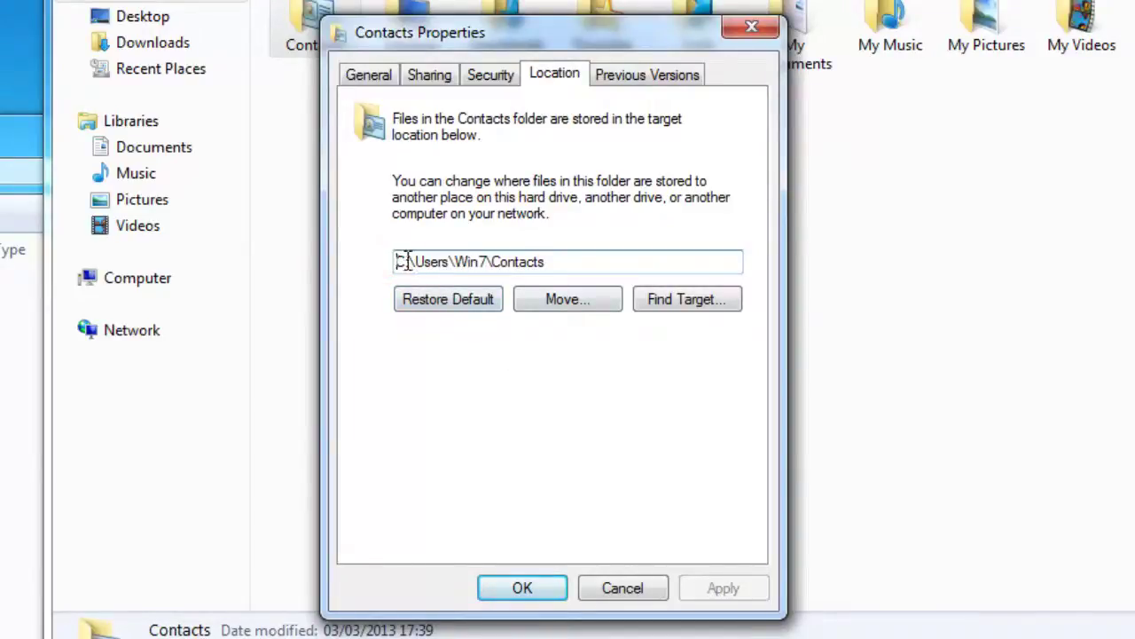
drag(404, 259, 390, 260)
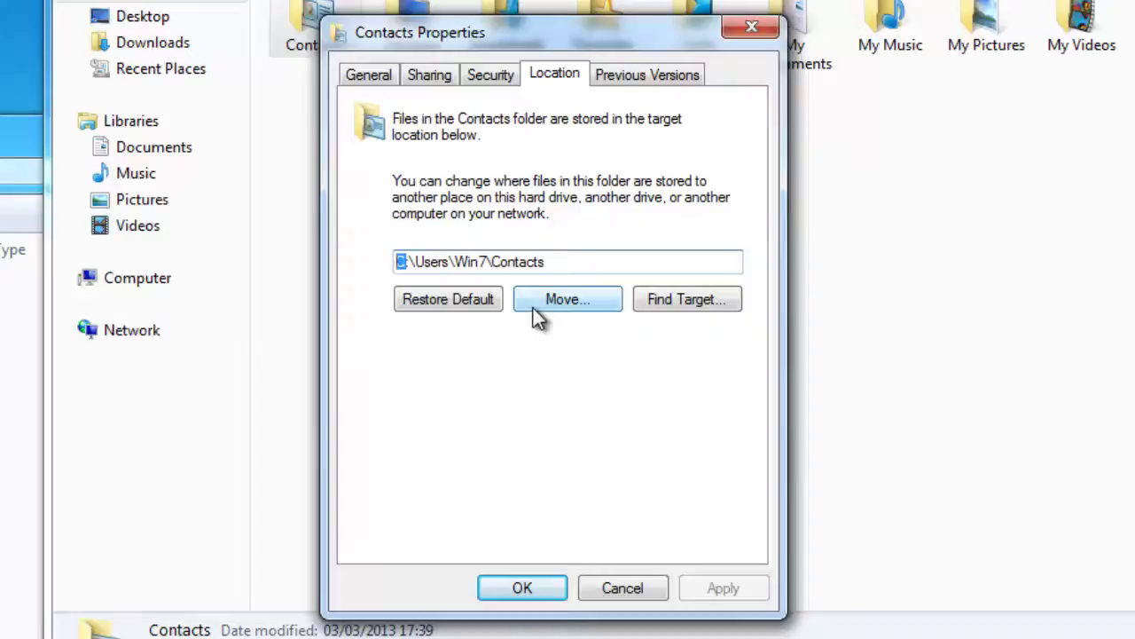
Replace C: with Z: in the Contacts path, browsing the drives with Move... but cancelling.
text(Z:)
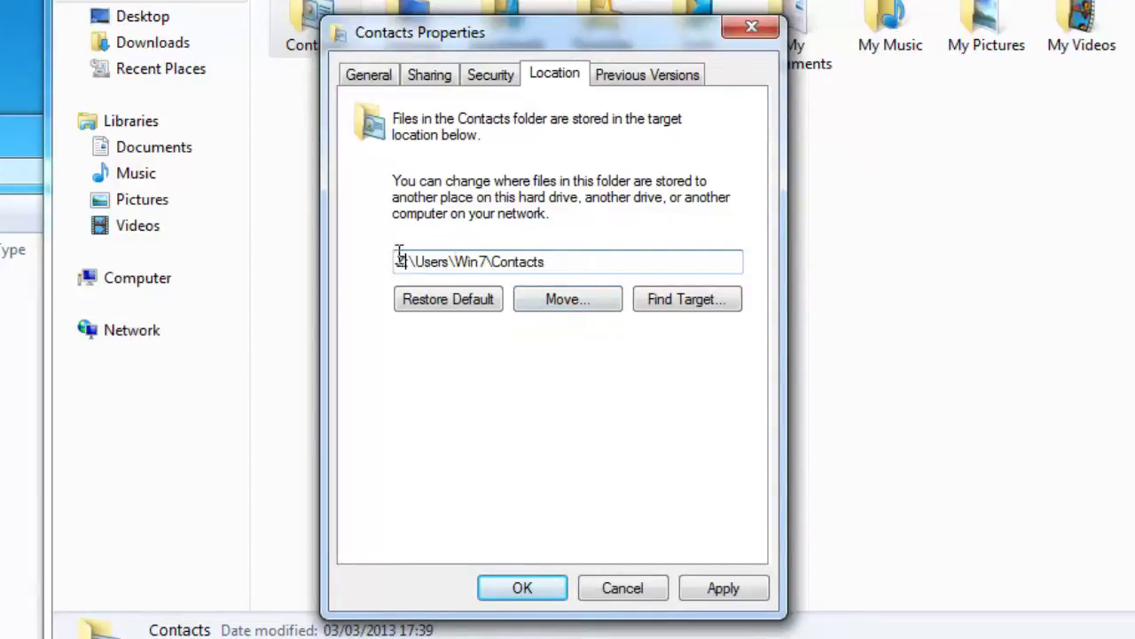
click(570, 309)
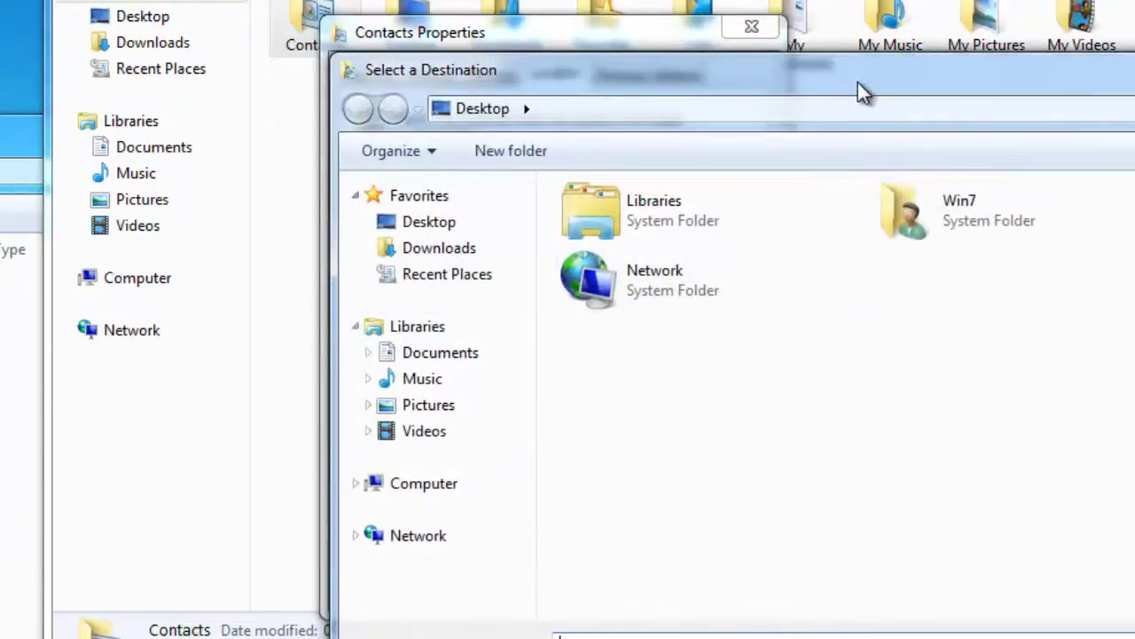
drag(858, 83, 918, 305)
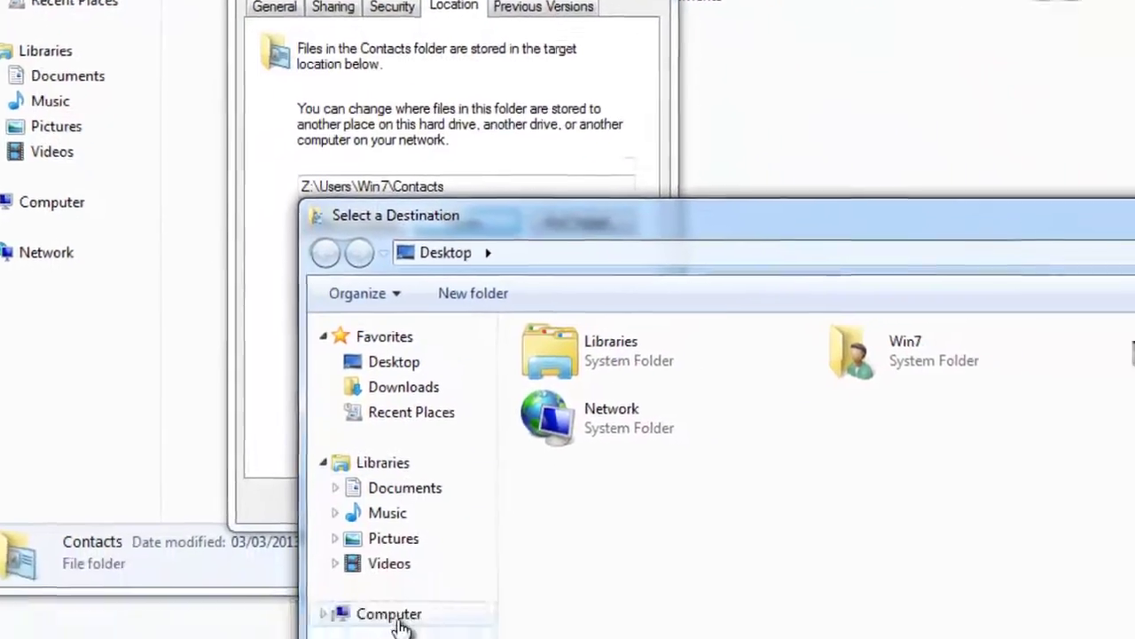
click(388, 612)
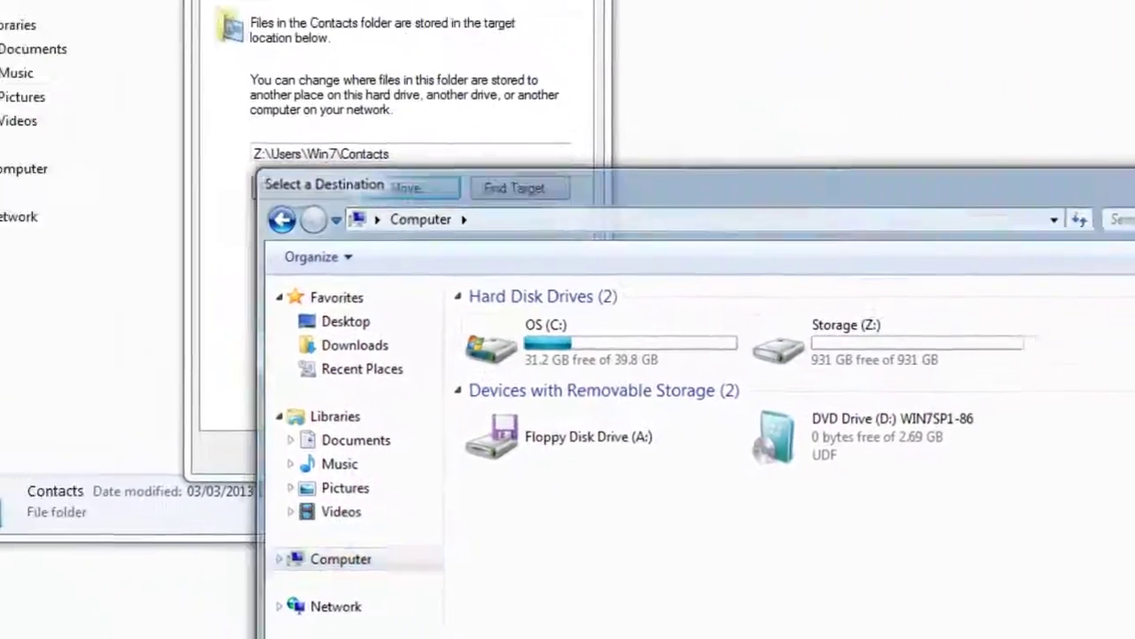
click(1078, 596)
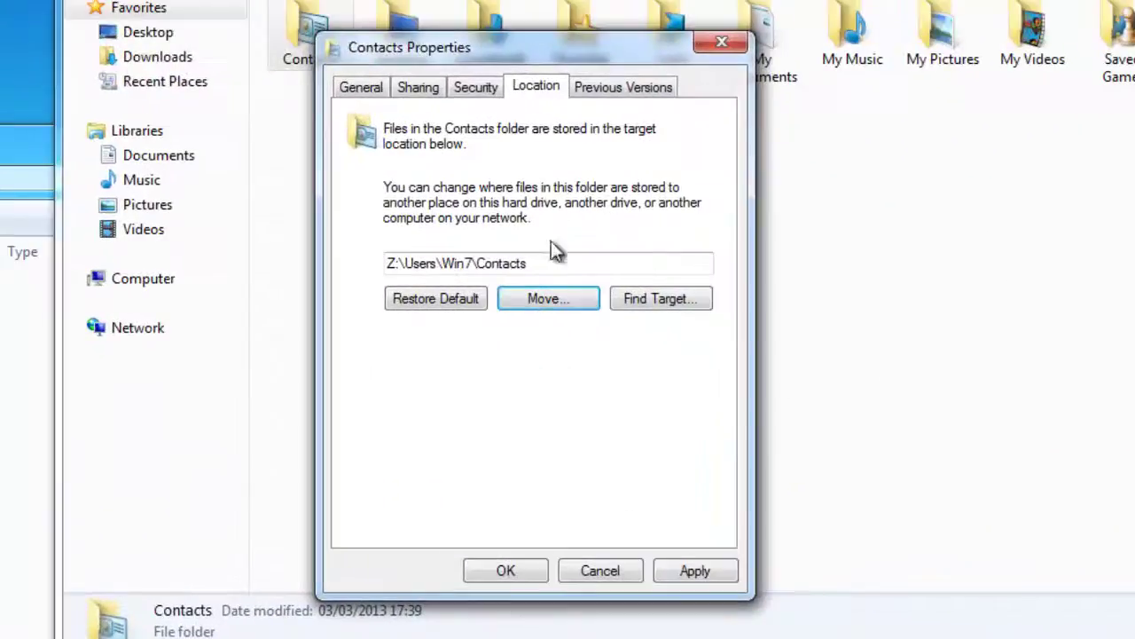
click(390, 259)
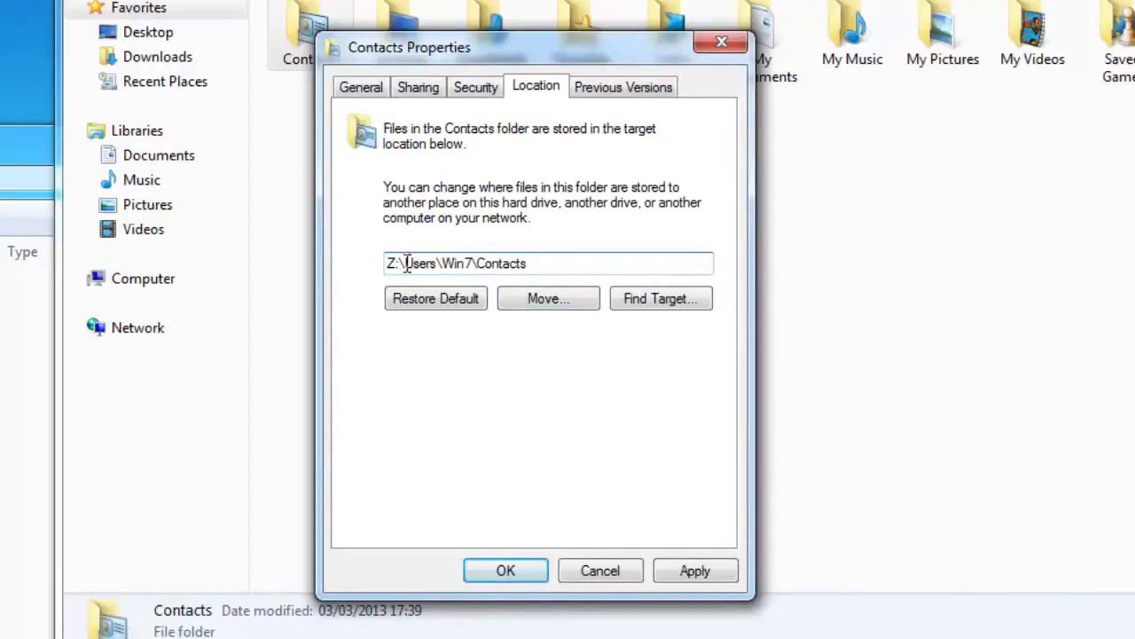
click(393, 261)
click(546, 263)
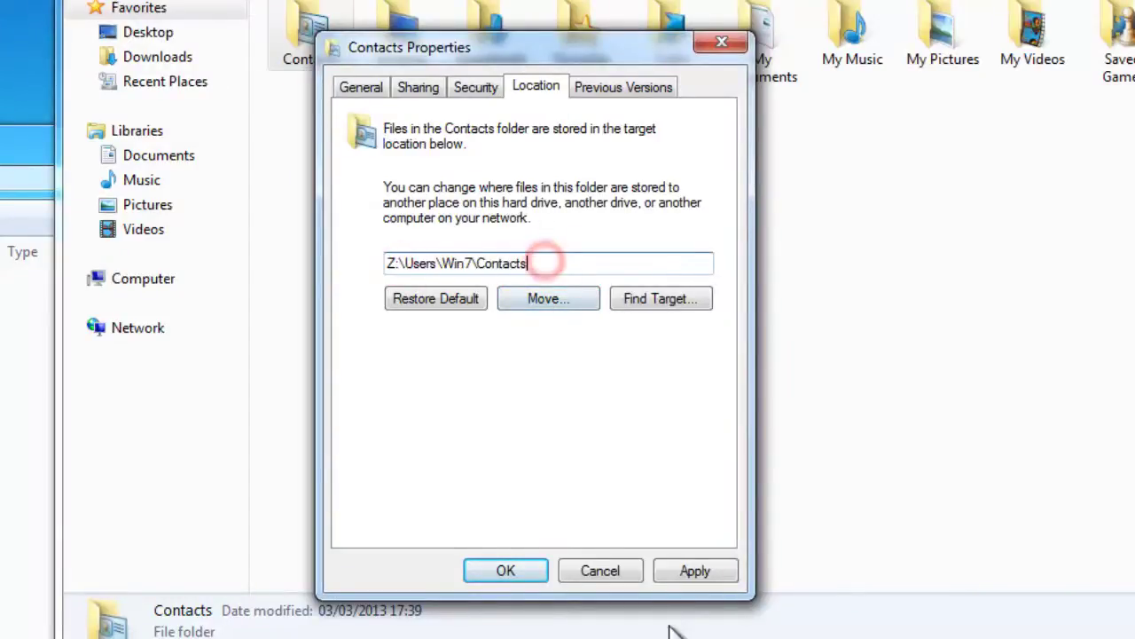
Apply the new Contacts location, approve creating the Z: folder and moving the existing contacts.
click(685, 575)
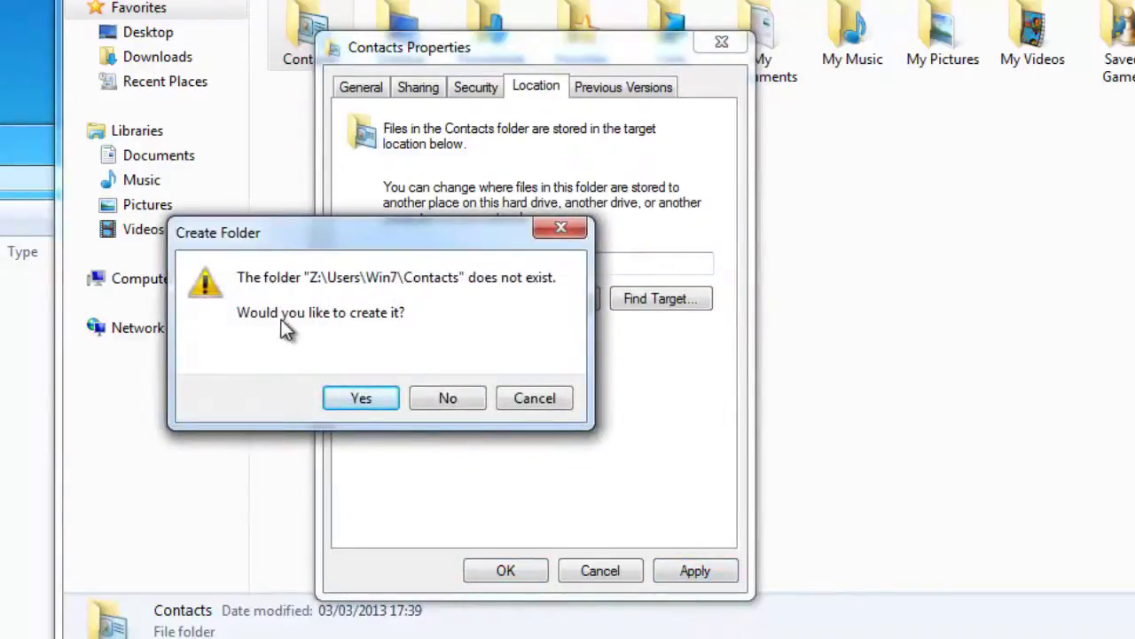
click(359, 396)
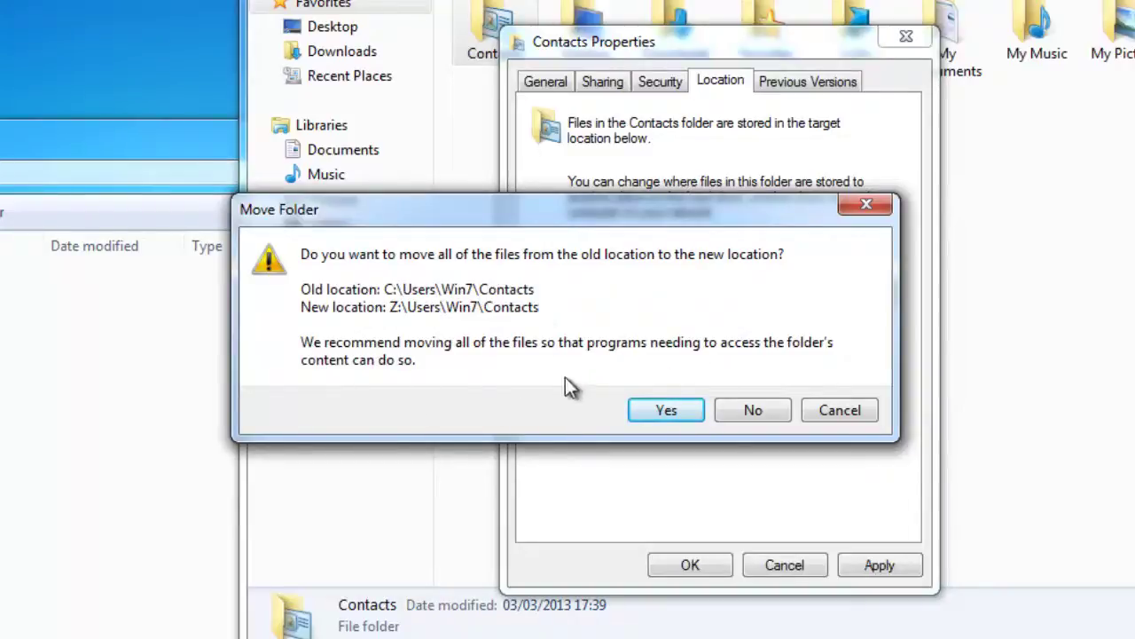
click(665, 415)
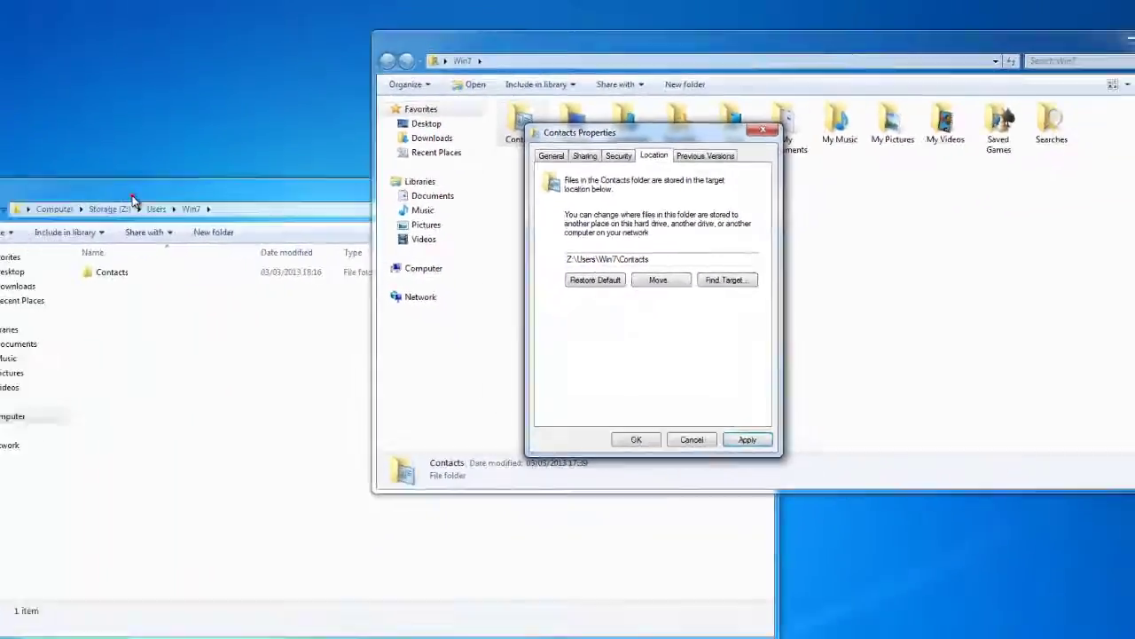
Check the contact in Z:\Users\Win7\Contacts, close Contacts Properties with OK, then select Desktop.
click(131, 199)
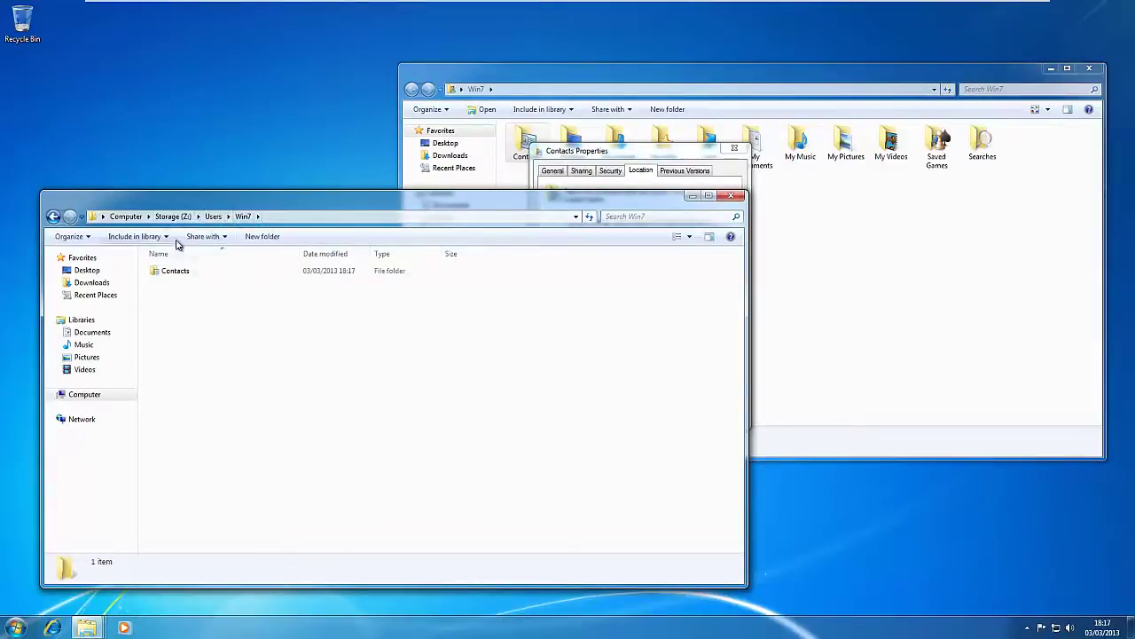
double_click(187, 273)
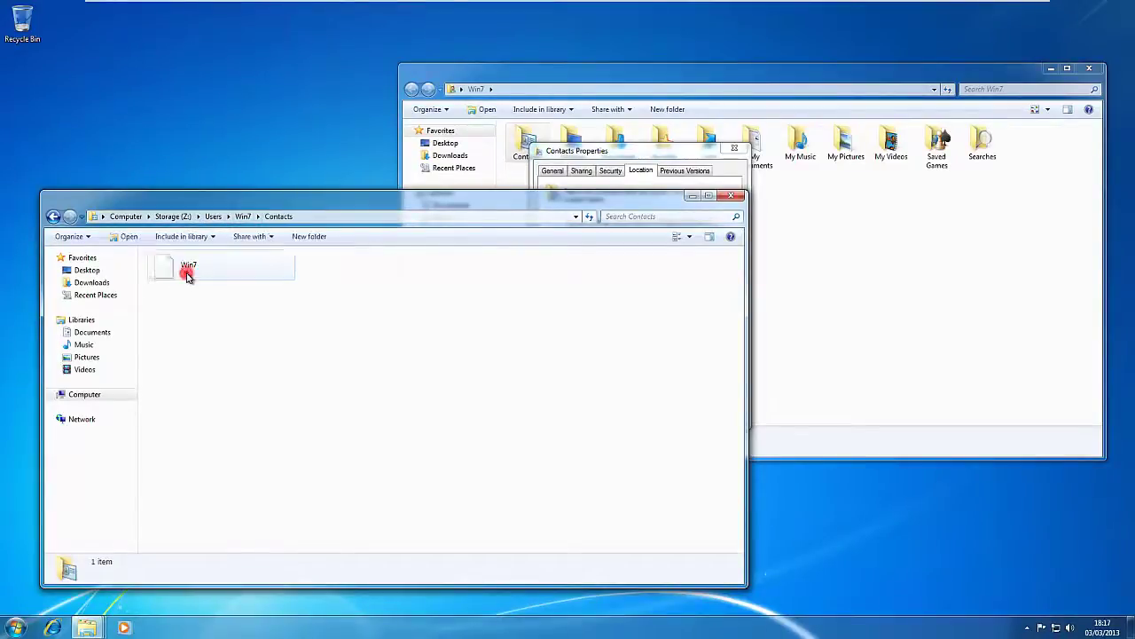
click(54, 216)
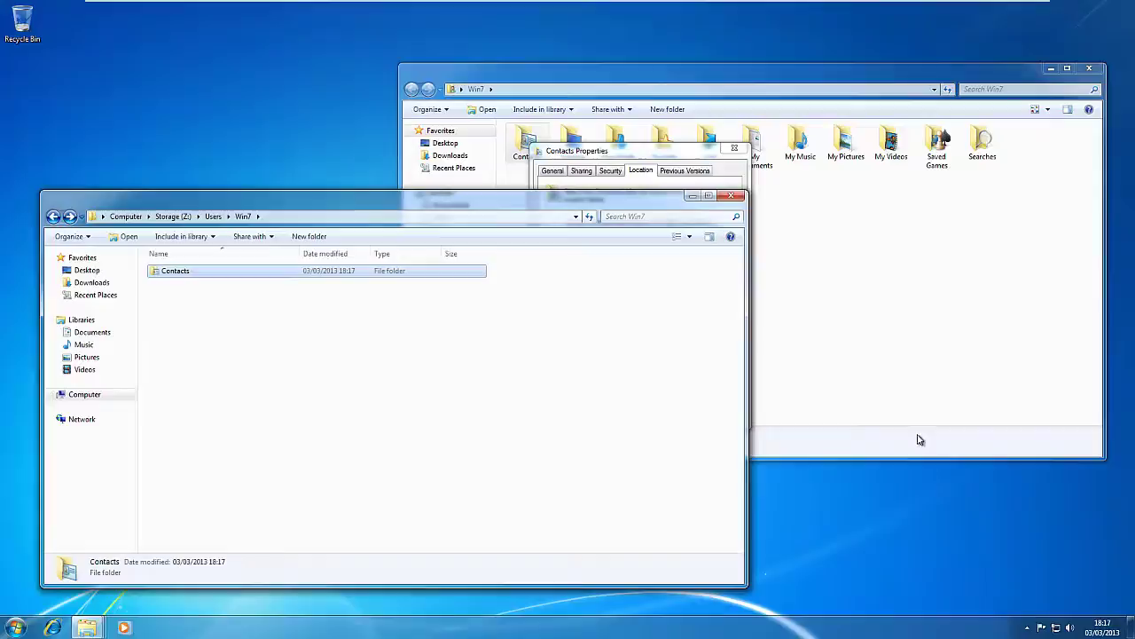
click(659, 152)
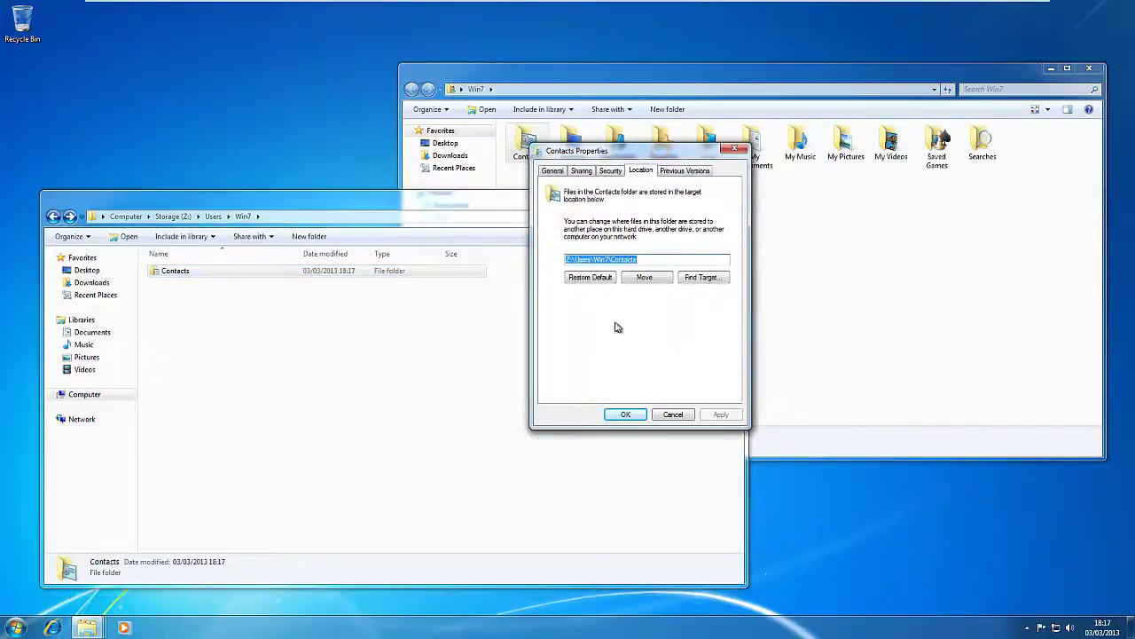
click(625, 417)
click(570, 144)
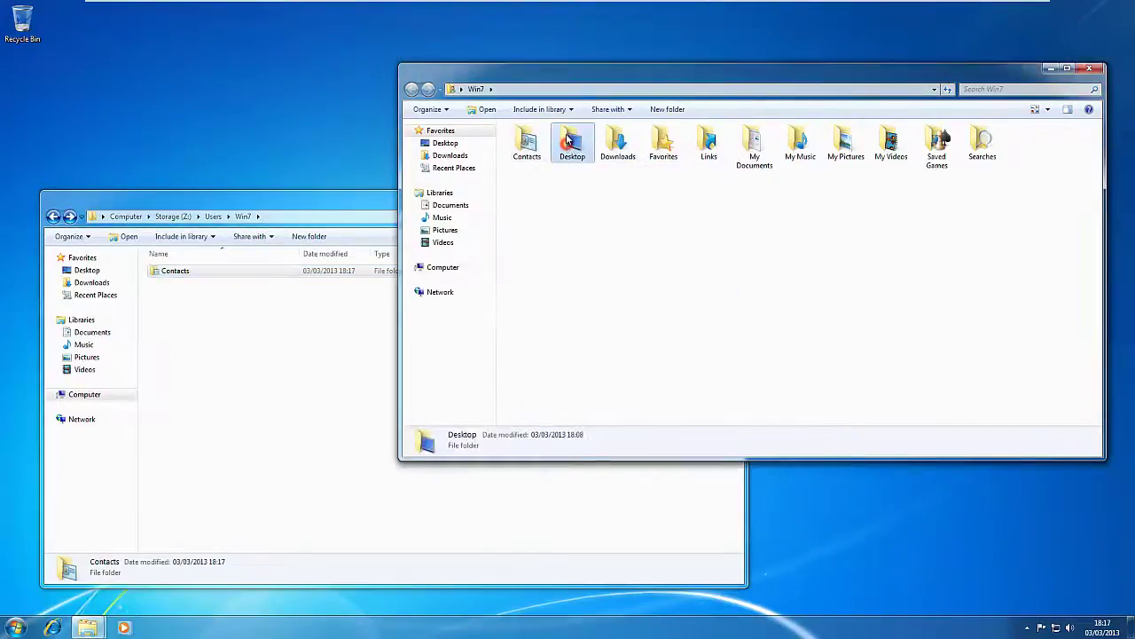
Change the Desktop location to Z:\Users\Win7\Desktop, creating the folder and moving its files.
right_click(566, 134)
click(601, 308)
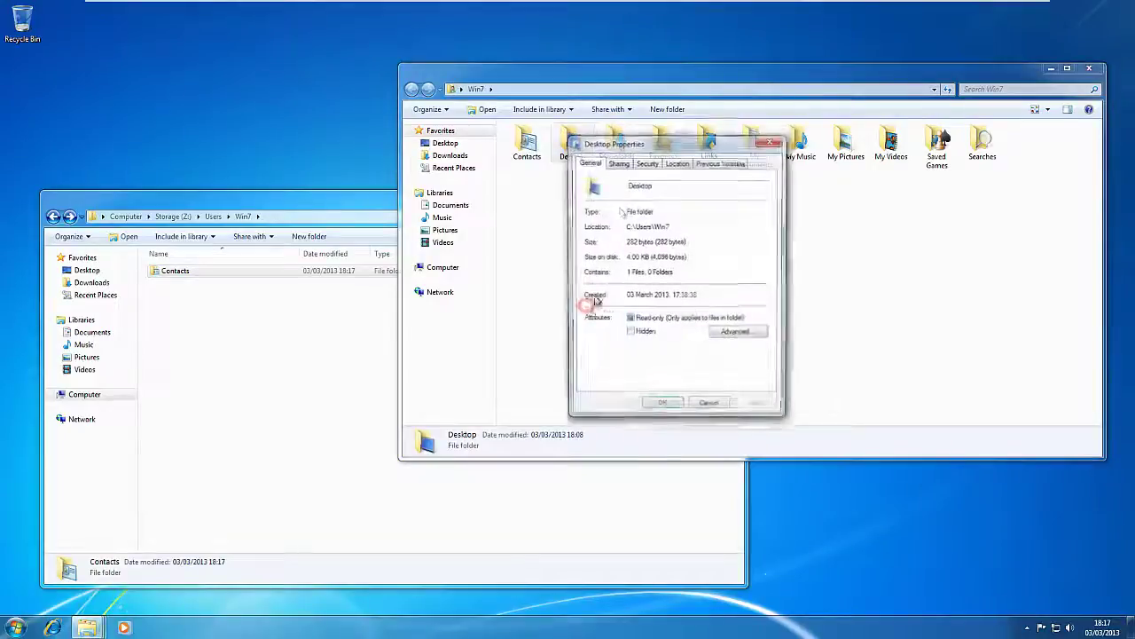
click(676, 164)
click(606, 251)
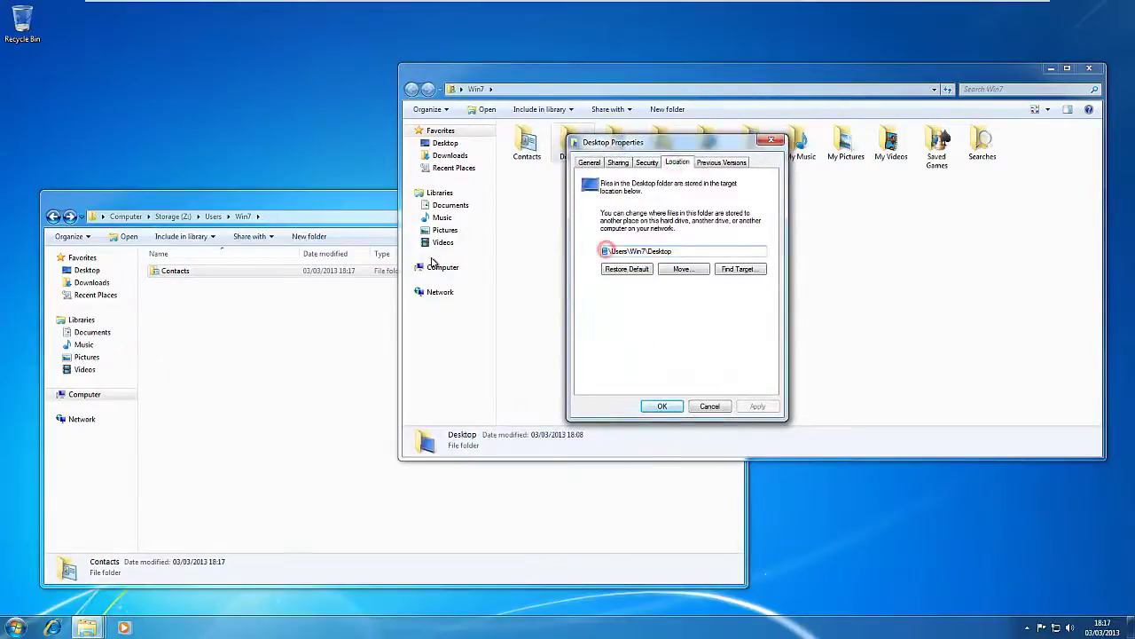
text(Z)
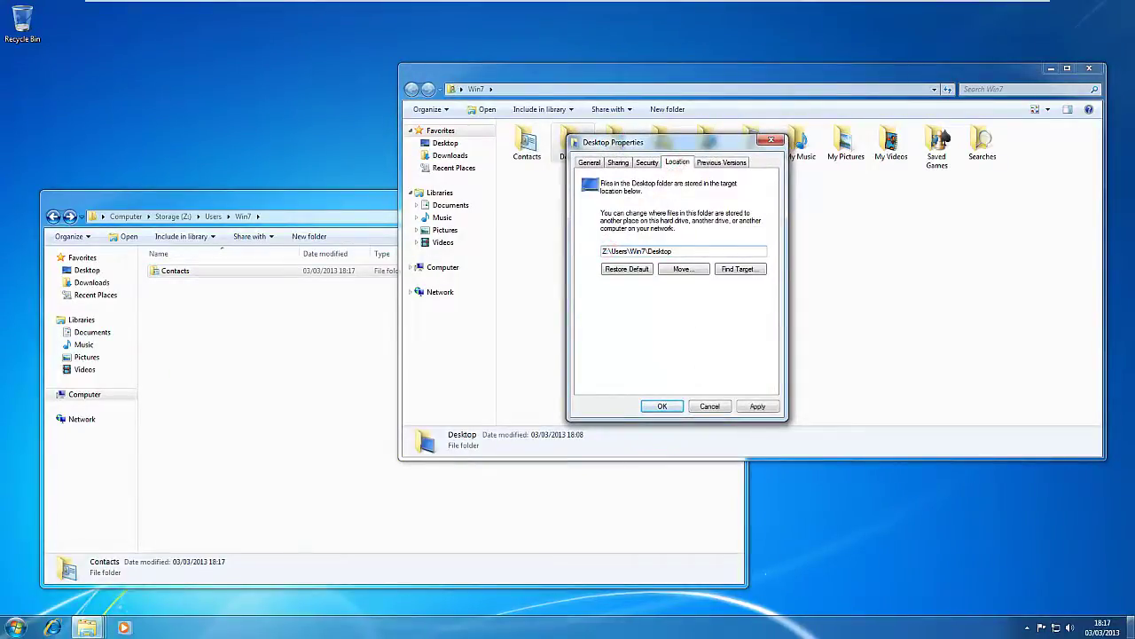
click(662, 407)
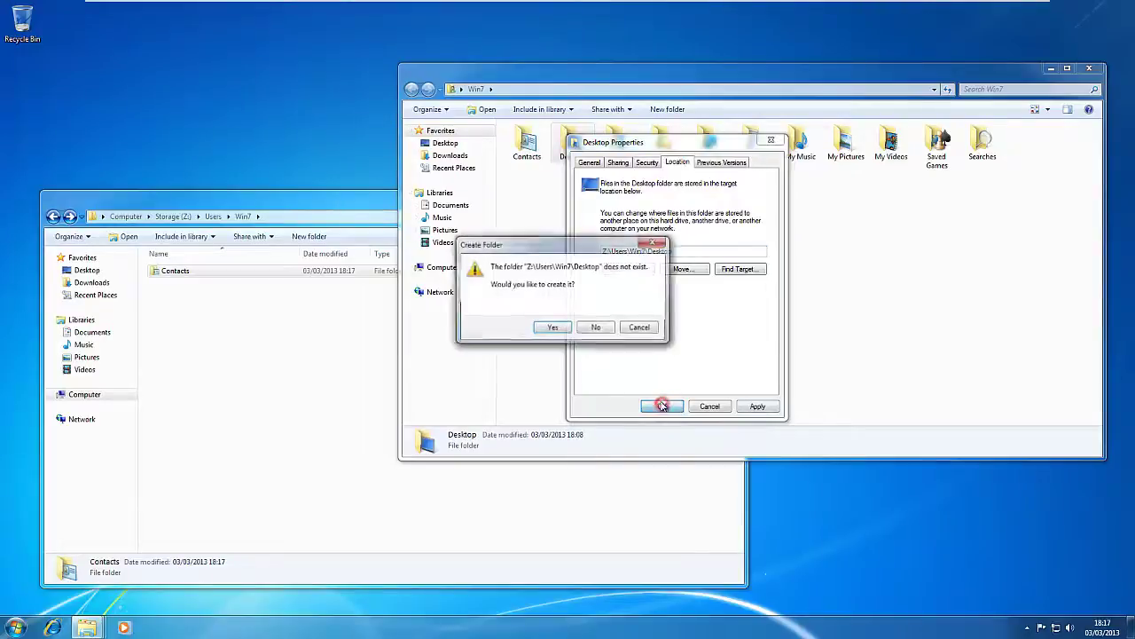
click(552, 333)
click(612, 338)
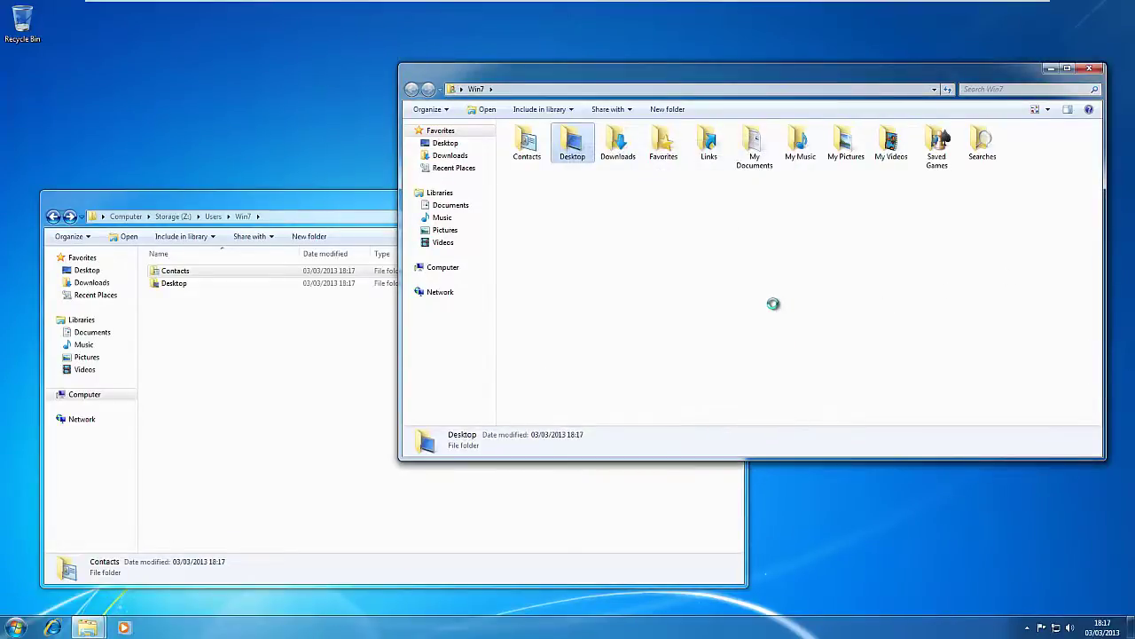
Redirect Downloads to Z:\Users\Win7\Downloads, creating the folder and moving its files.
right_click(609, 144)
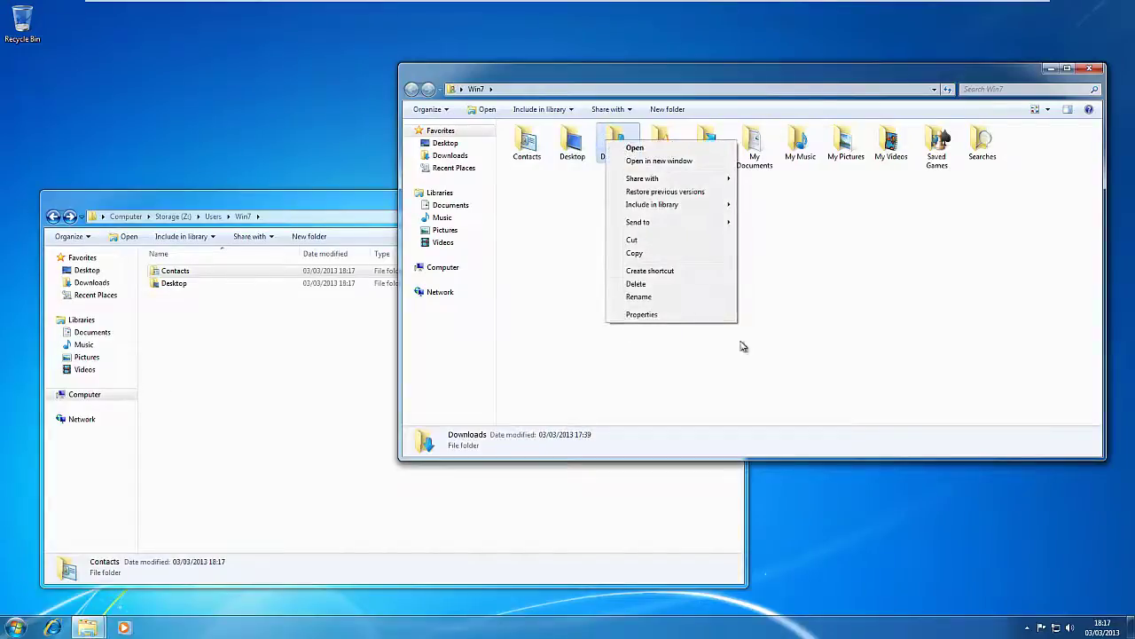
click(636, 312)
key(Return)
click(563, 344)
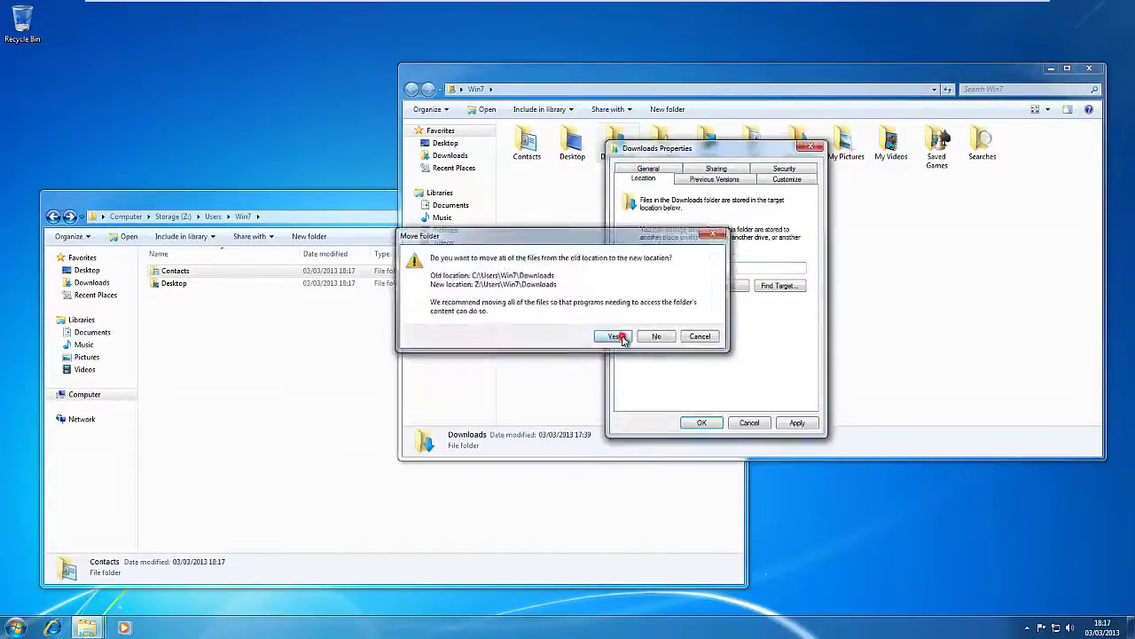
click(624, 337)
Redirect Favorites to Z:\Users\Win7\Favorites, creating the folder and confirming the move.
right_click(660, 142)
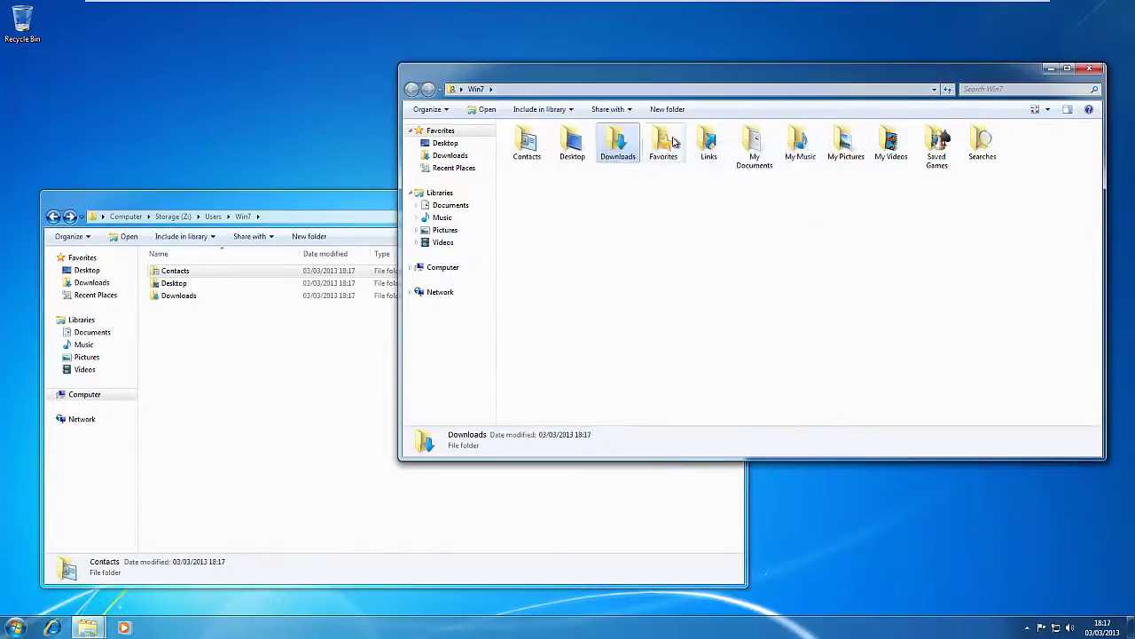
click(690, 309)
click(710, 264)
text(Z:\Users\Win7\Favorites)
key(Return)
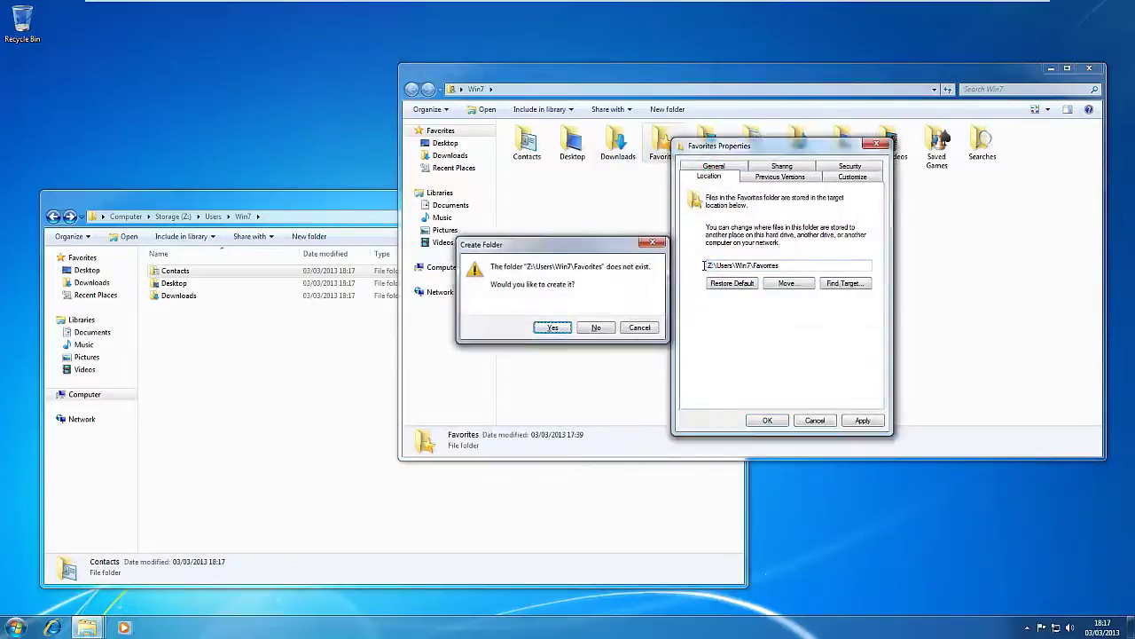
key(Return)
click(767, 420)
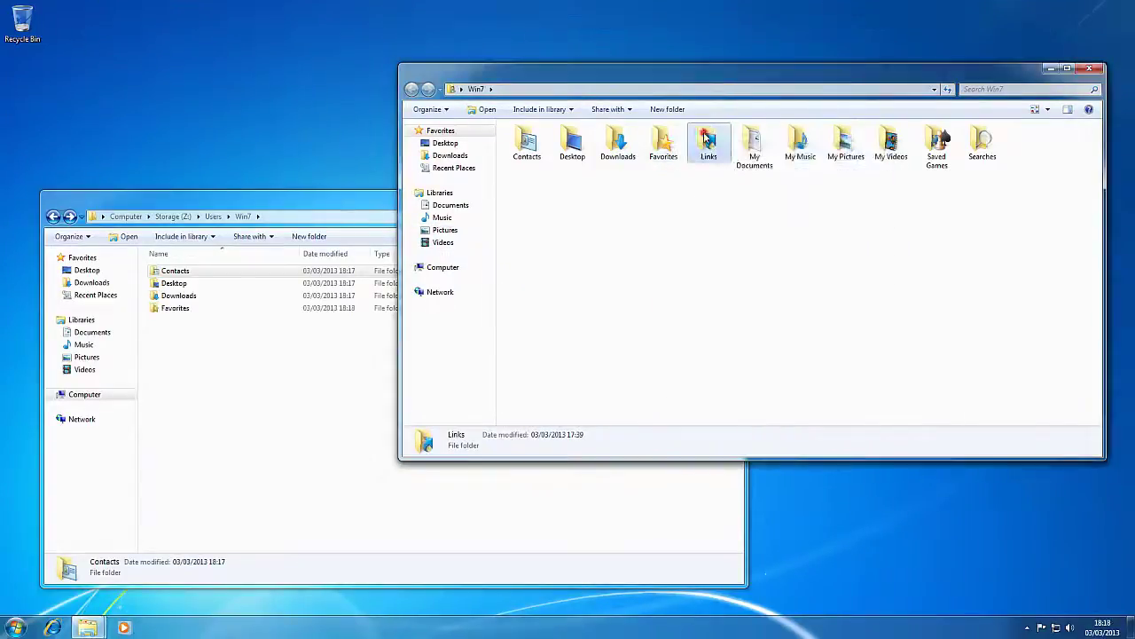
Change the Links location drive from C to Z, pointing it at Z:\Users\Win7\Links.
right_click(709, 142)
click(738, 308)
click(741, 171)
text(Z)
key(Return)
key(Return)
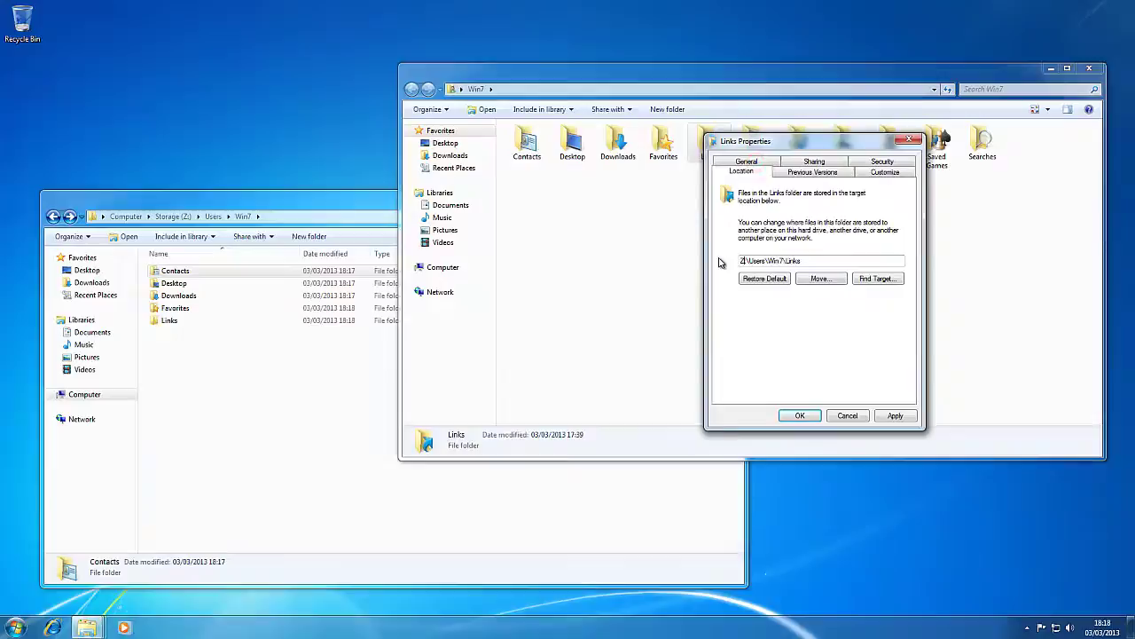
Accept the Links move, then redirect My Documents from C: to Z:\Users\Win7\Documents.
click(799, 415)
right_click(753, 142)
click(783, 306)
click(803, 178)
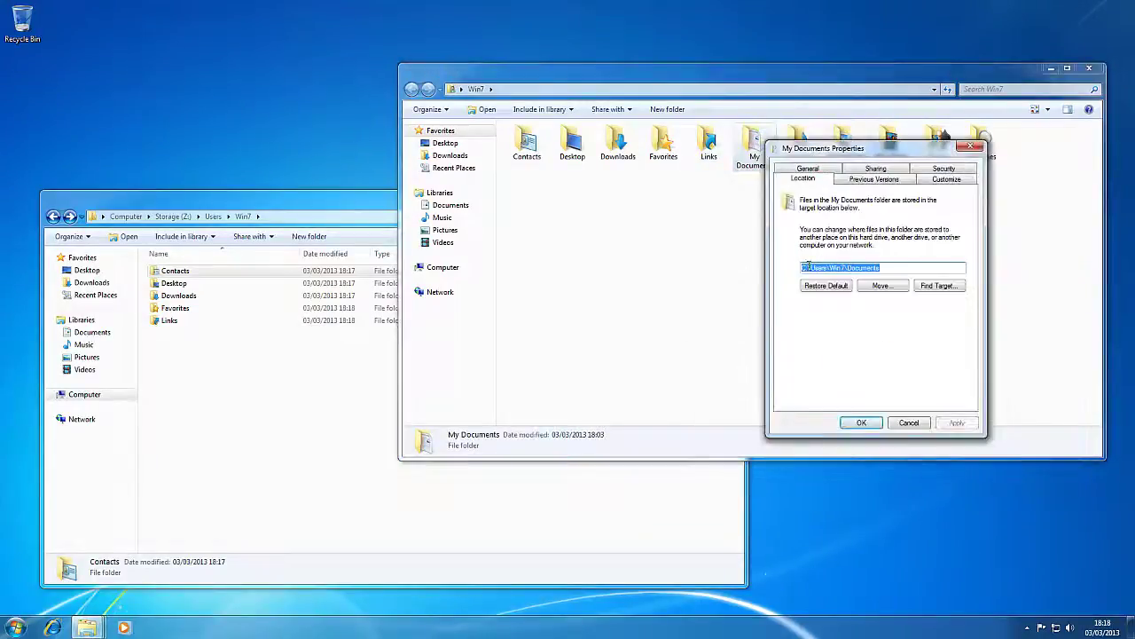
key(Home)
key(Delete)
text(Z)
key(Return)
key(Return)
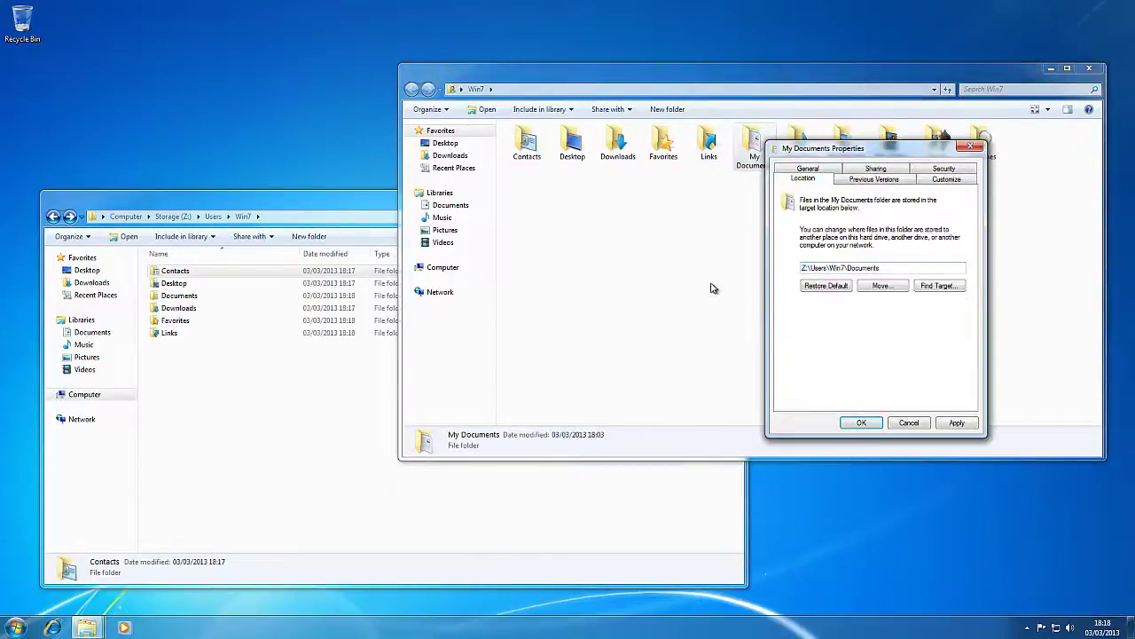
click(861, 422)
Redirect My Music and My Pictures to Z:\Users\Win7, creating both new folders.
right_click(799, 137)
click(828, 302)
key(Home)
key(Delete)
text(Z)
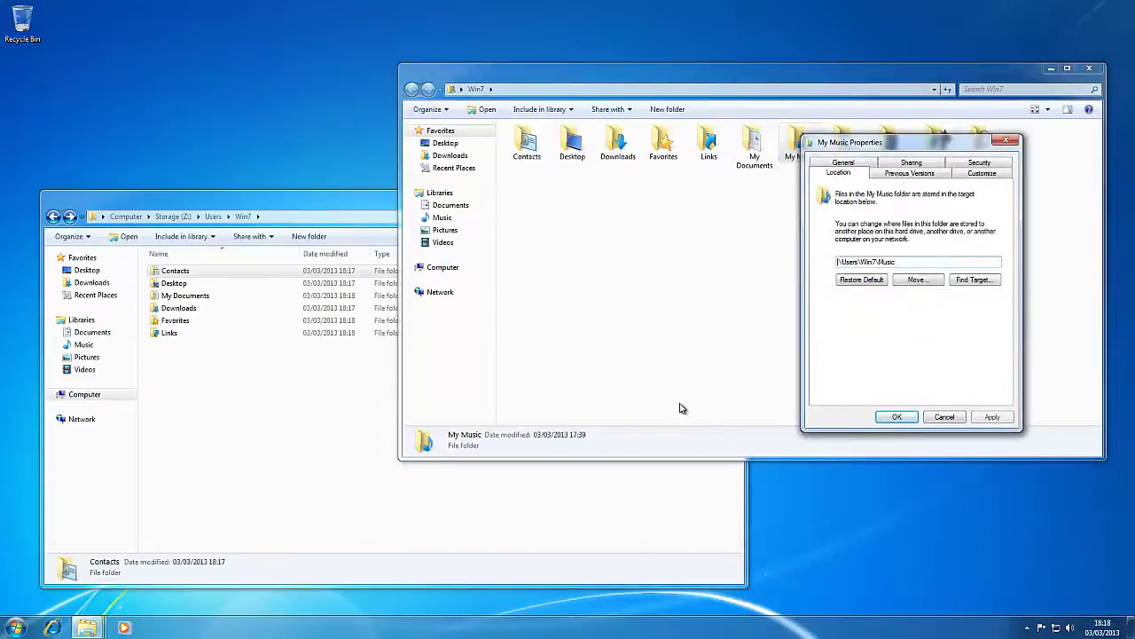
key(Return)
key(Return)
click(897, 417)
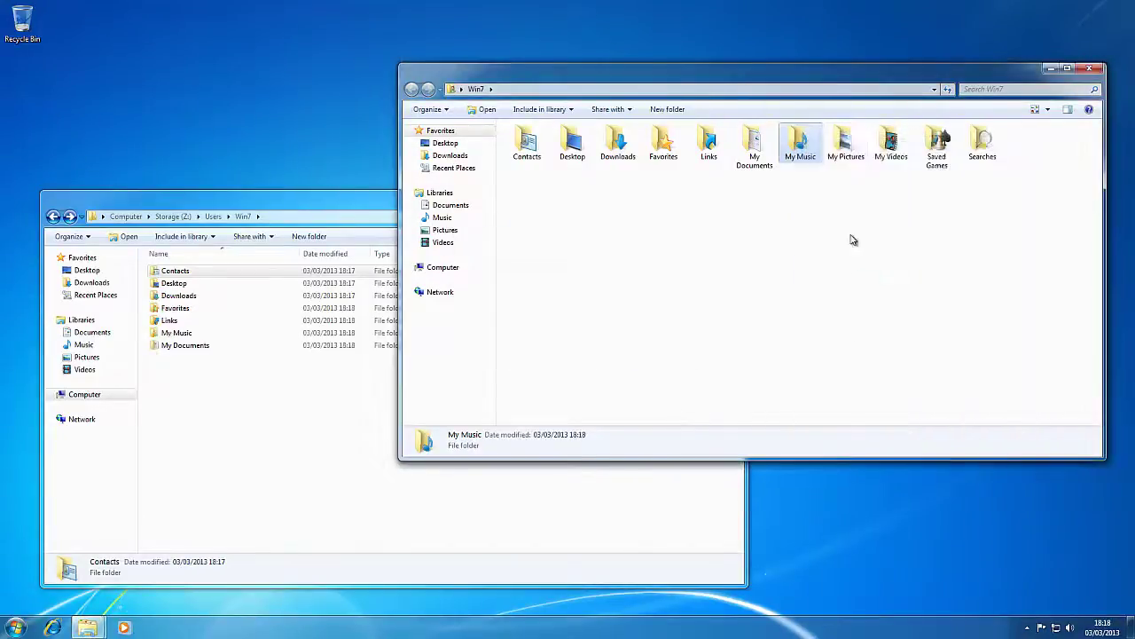
right_click(841, 142)
click(878, 275)
key(Return)
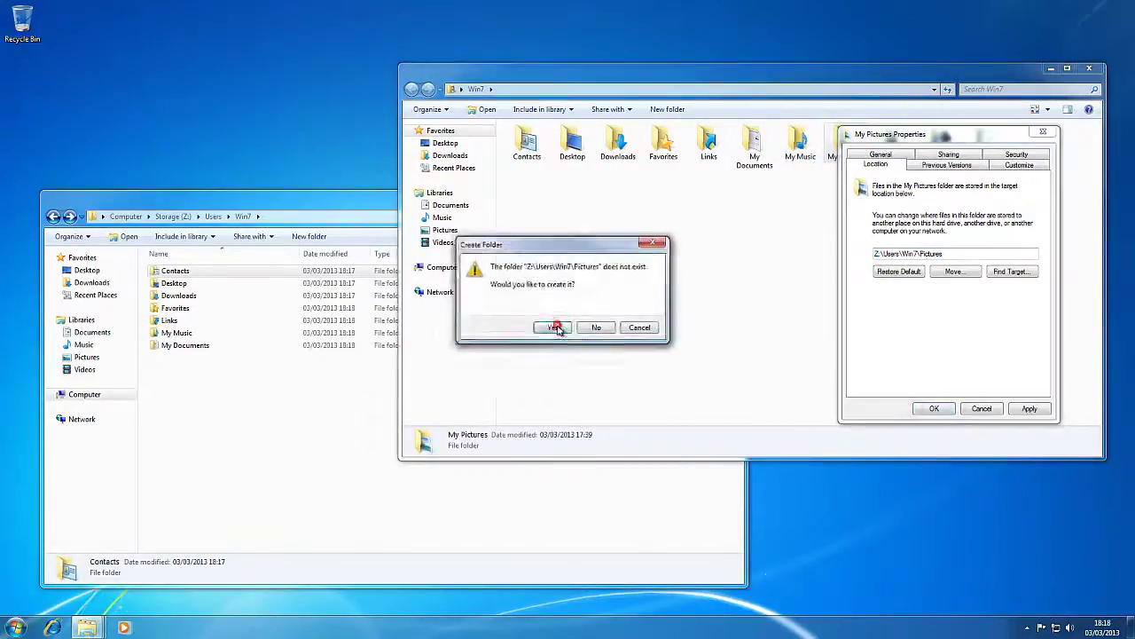
click(589, 335)
Redirect My Videos to Z:\Users\Win7\Videos, creating the folder on Z:.
key(Return)
right_click(890, 142)
click(927, 275)
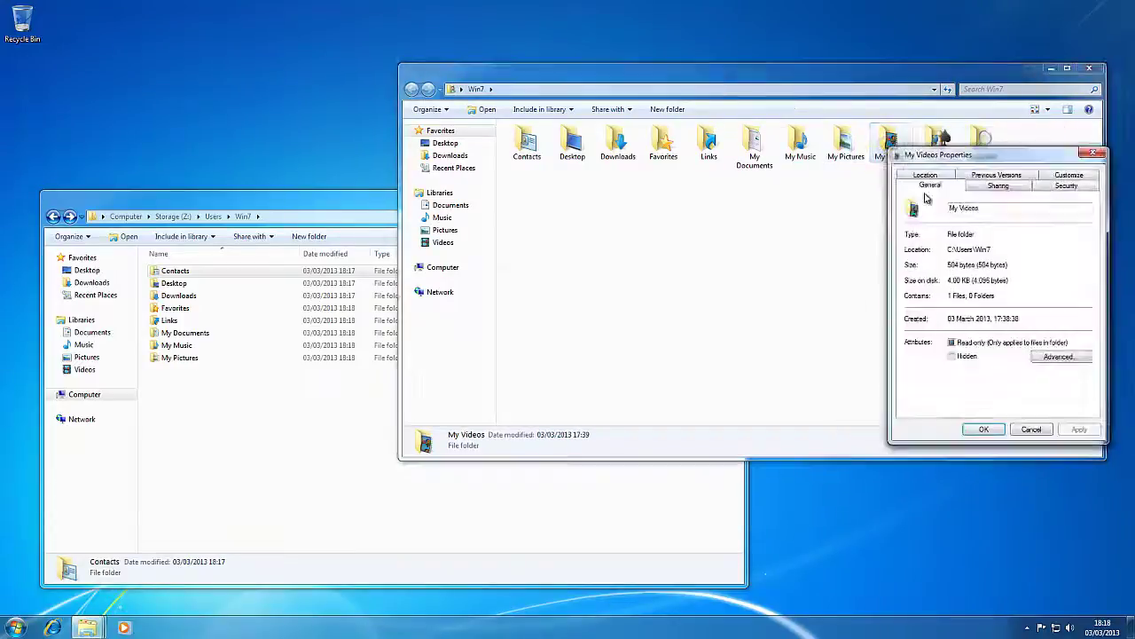
click(925, 185)
key(Return)
click(571, 329)
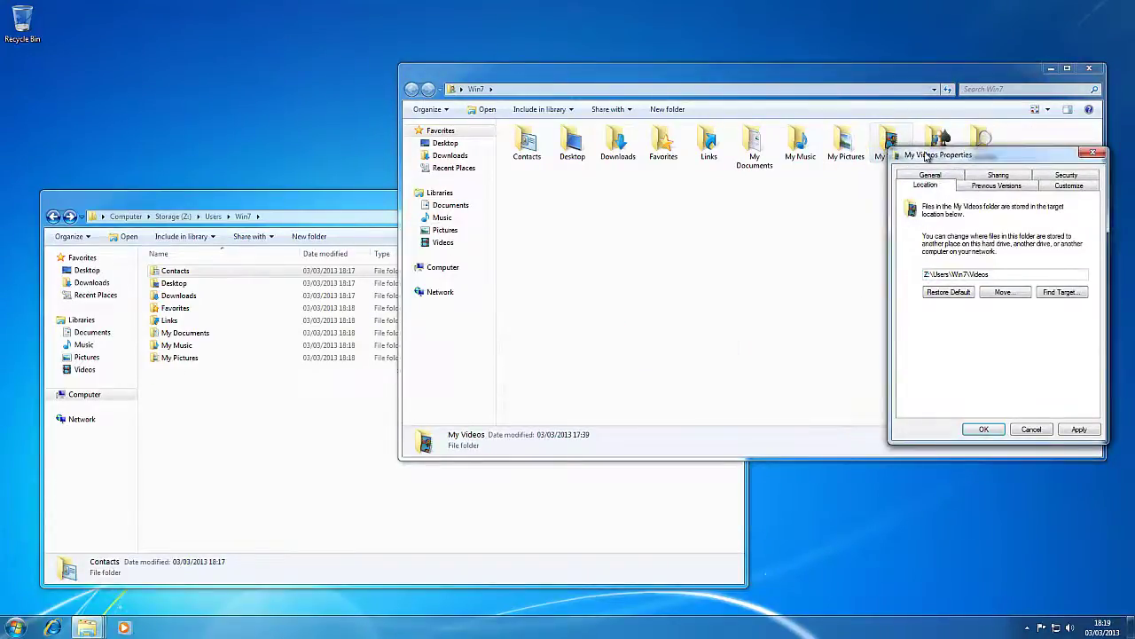
Redirect Saved Games to its new location on Z:\Users\Win7.
right_click(938, 142)
click(975, 275)
click(950, 179)
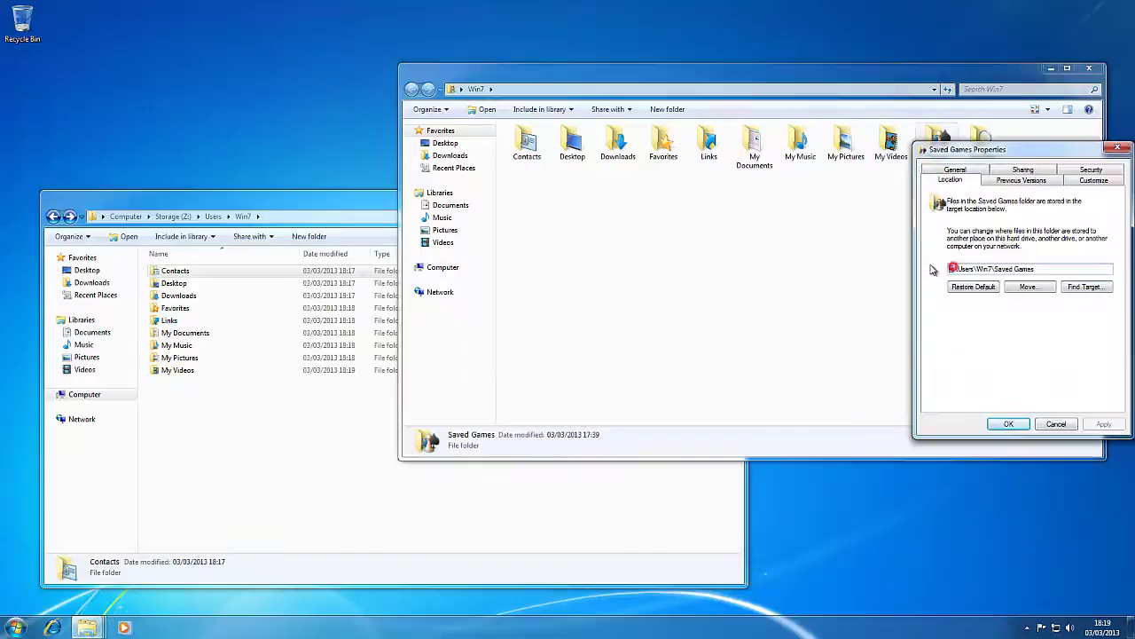
key(Return)
key(Return)
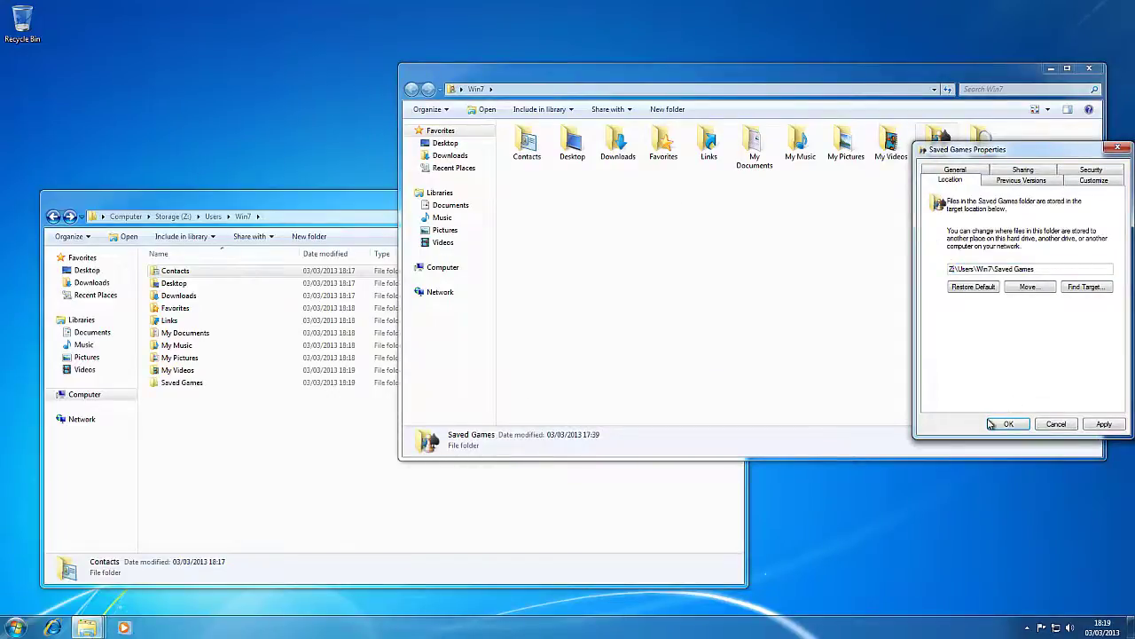
click(1006, 424)
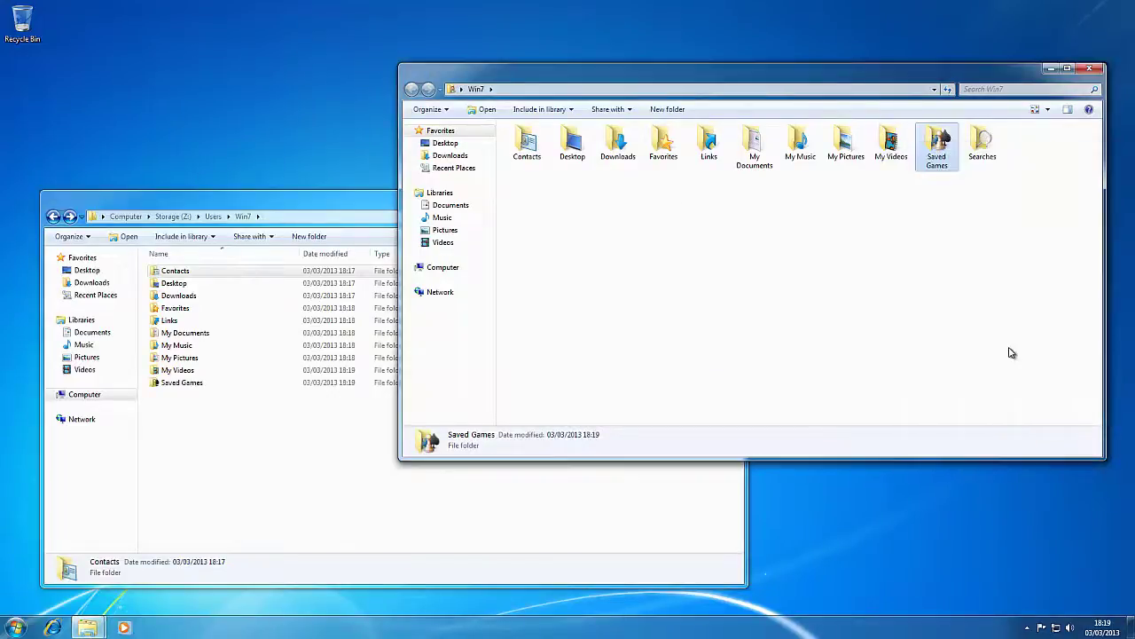
Set Searches' location to Z:\Users\Win7\Searches, create the folder and move its files.
click(983, 147)
key(alt+Return)
click(950, 170)
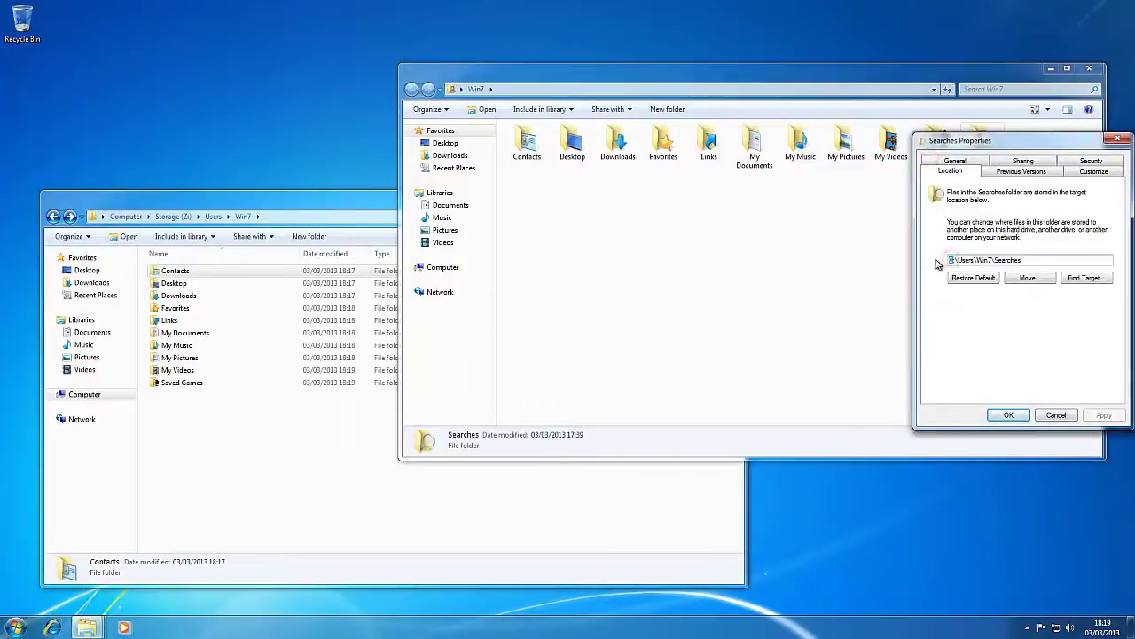
click(1001, 414)
click(559, 329)
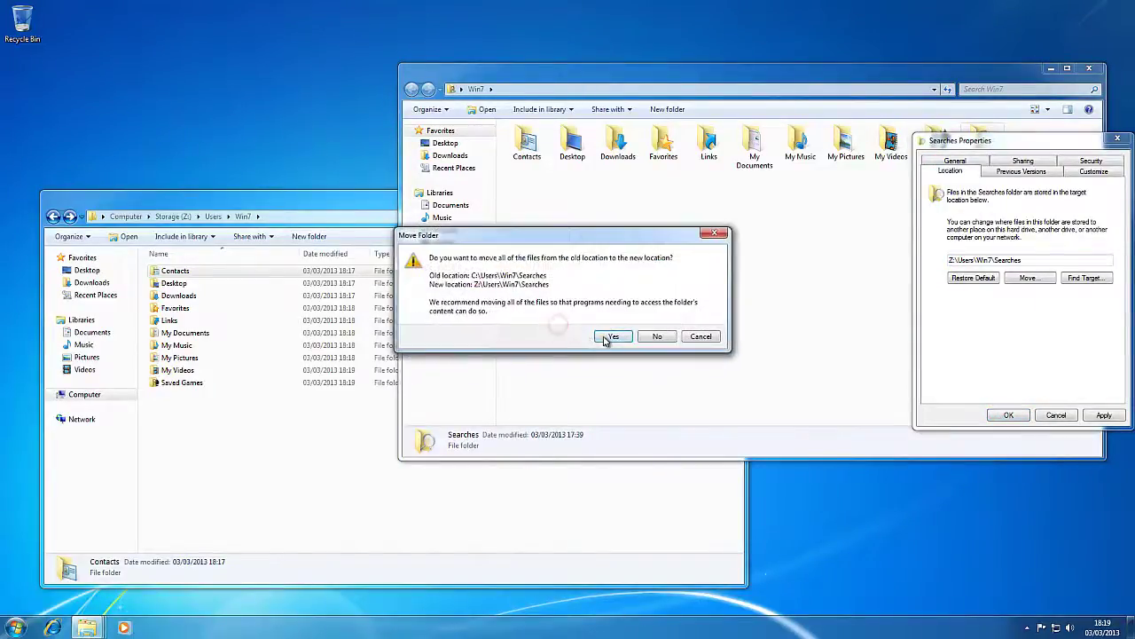
click(611, 337)
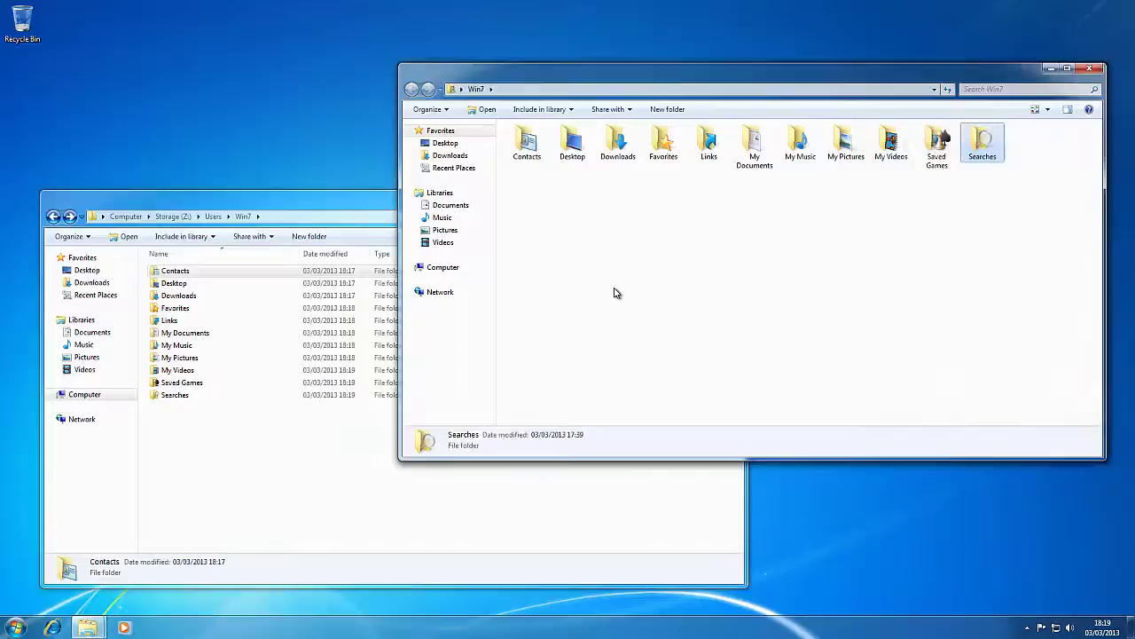
Open the Documents library from the Start menu and verify its single location is Z:\Users\Win7\Documents.
click(1089, 69)
drag(252, 202, 483, 87)
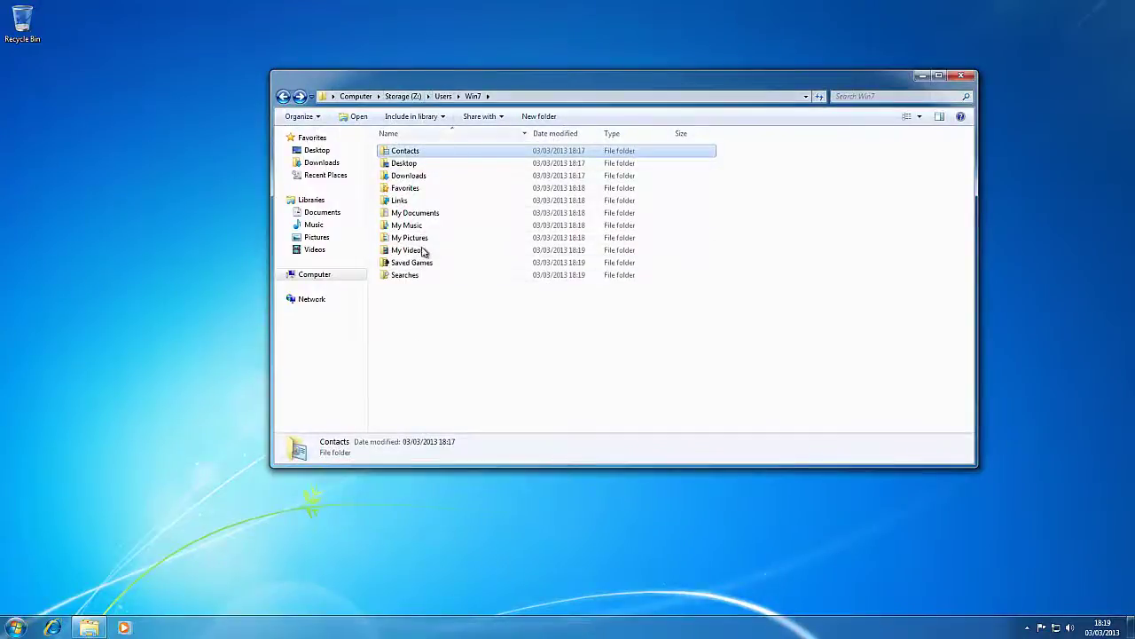
click(16, 627)
click(190, 401)
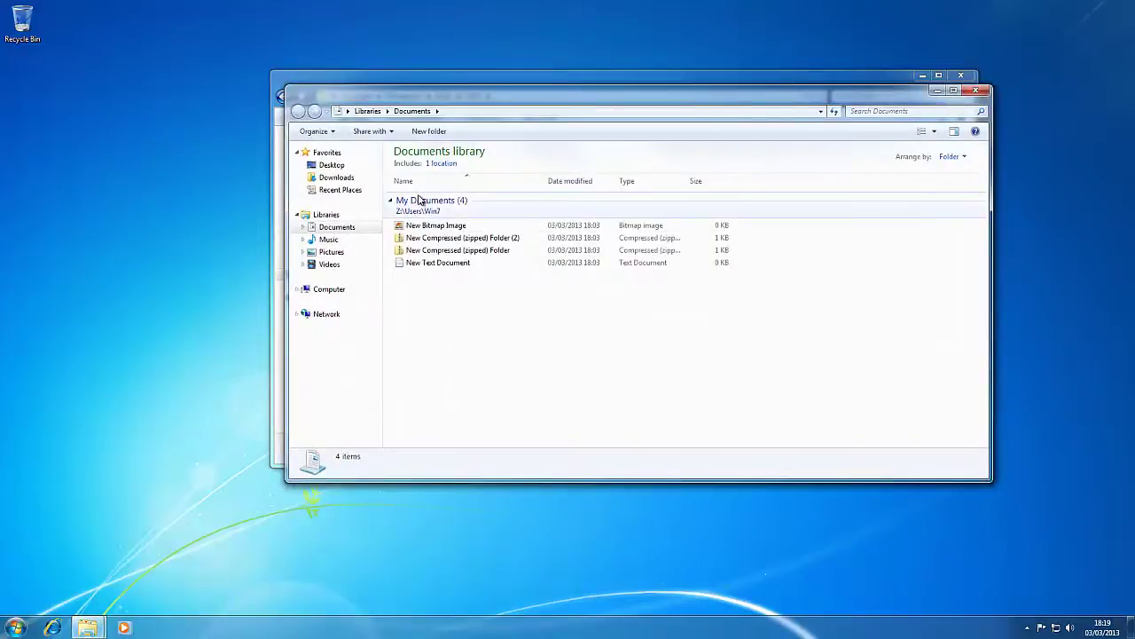
click(441, 164)
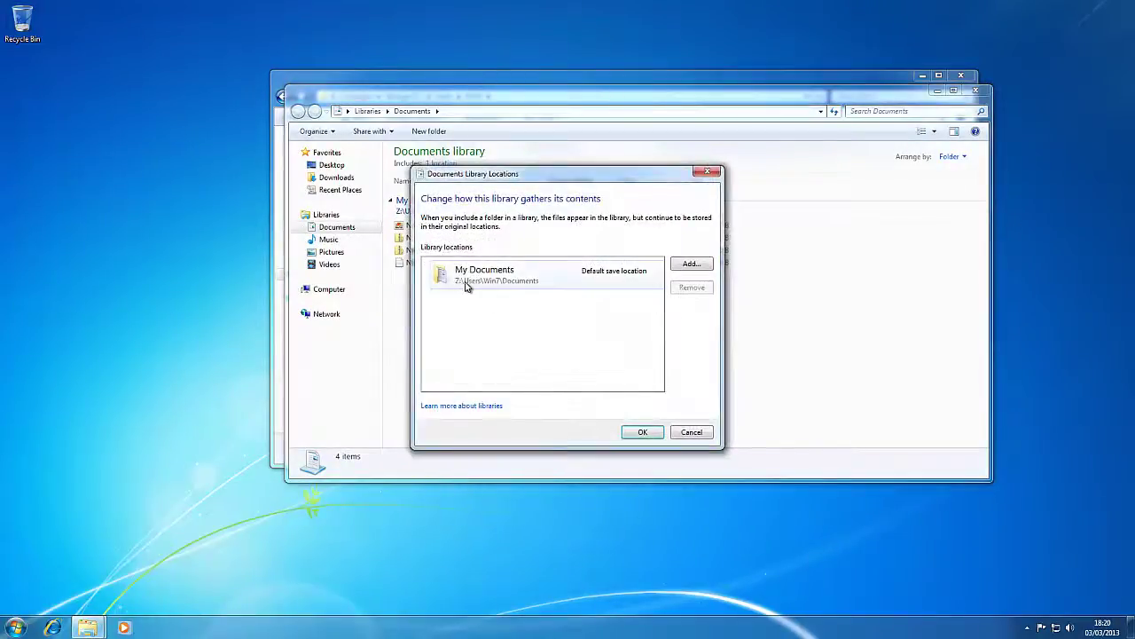
click(688, 432)
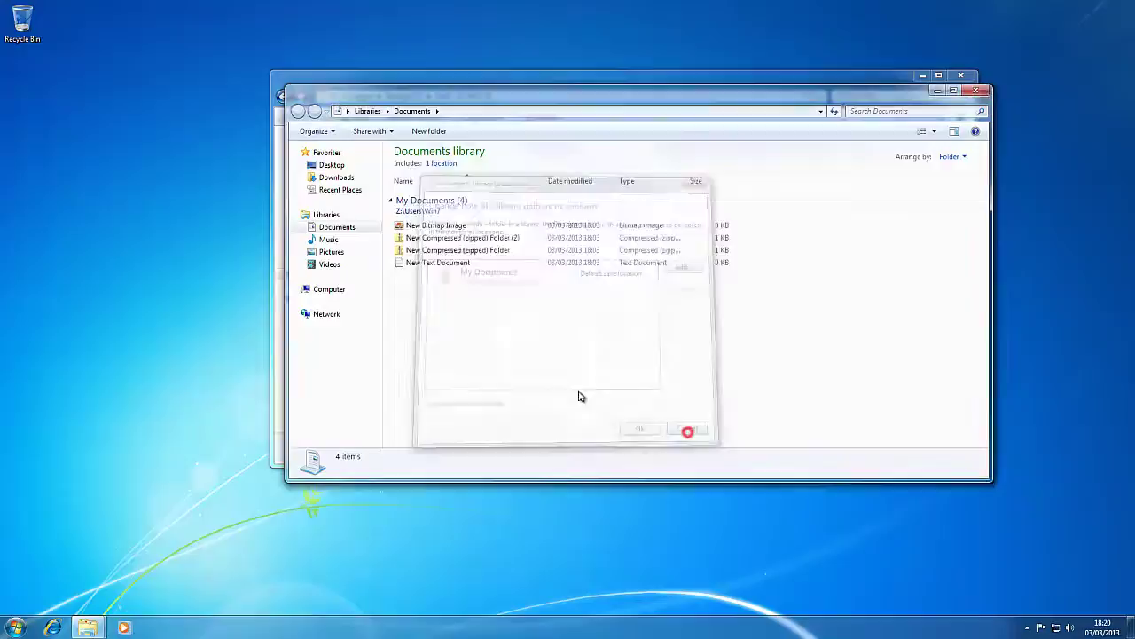
drag(497, 117, 287, 210)
Create a New Rich Text Document in the Documents library and find it in Z:\Users\Win7\My Documents.
click(405, 469)
right_click(282, 446)
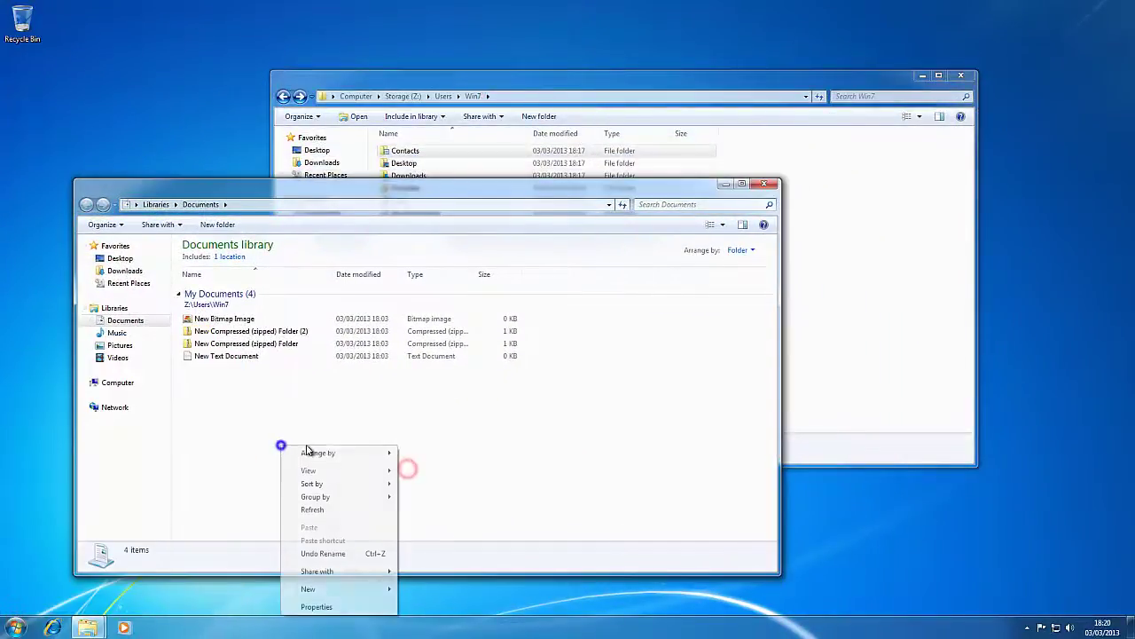
click(322, 589)
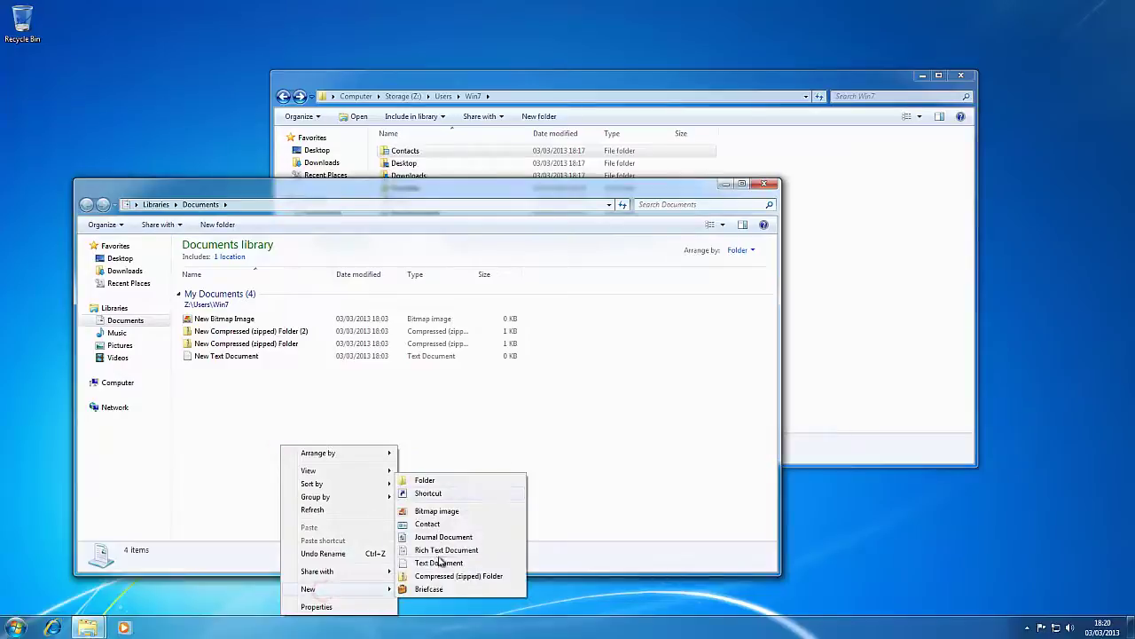
click(447, 549)
click(329, 413)
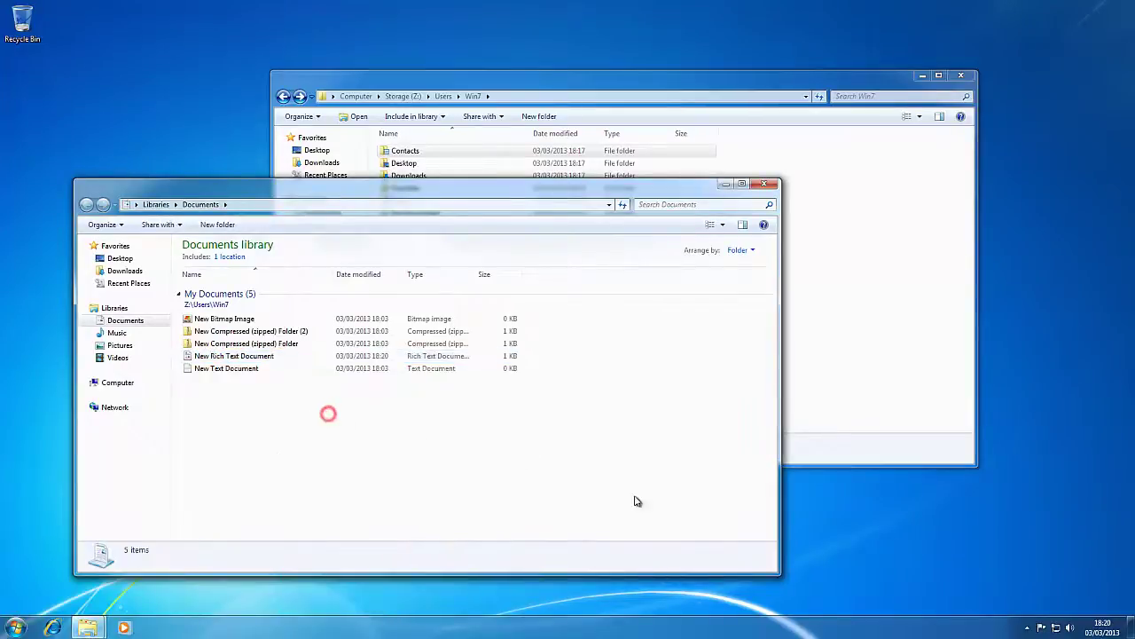
click(852, 311)
double_click(426, 213)
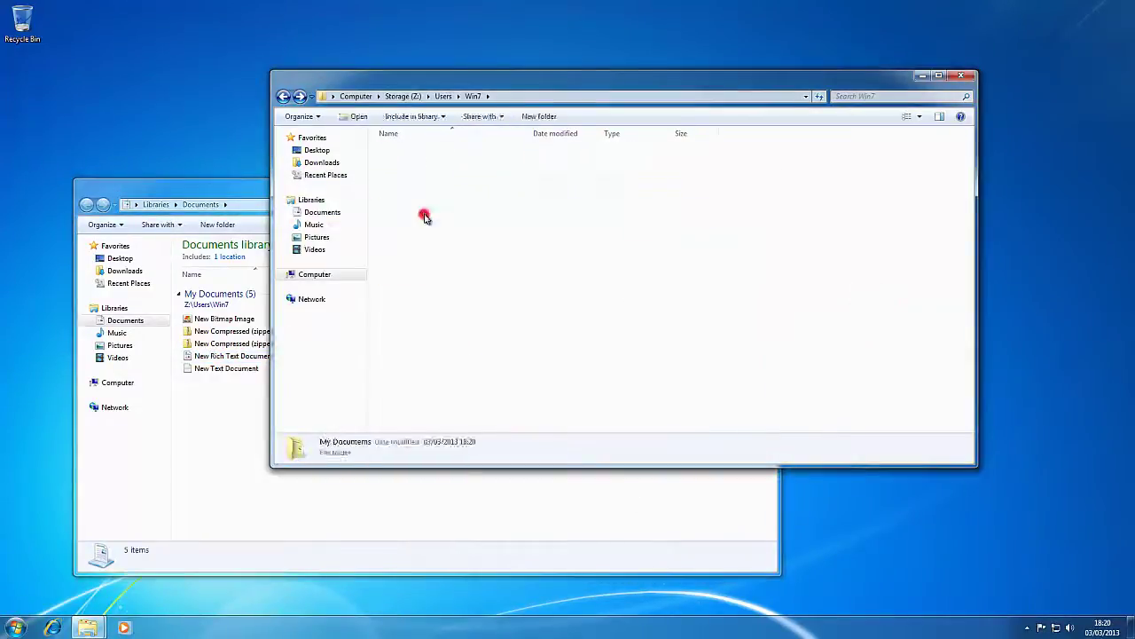
click(426, 188)
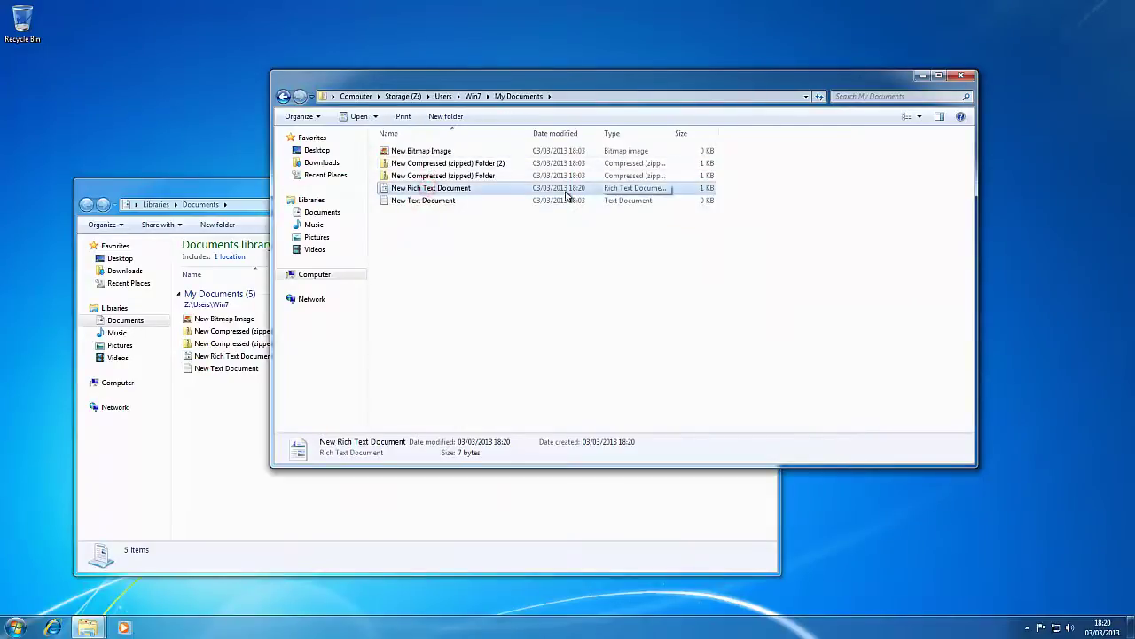
Select all five files in the library and delete them.
drag(210, 435, 197, 312)
key(Delete)
key(Return)
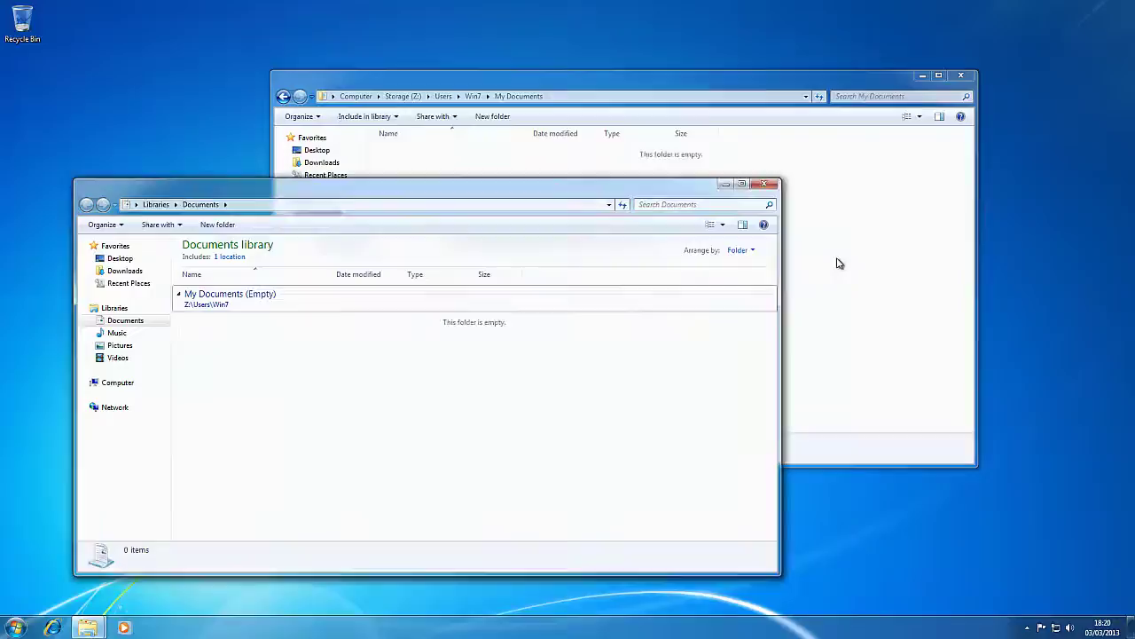
click(837, 258)
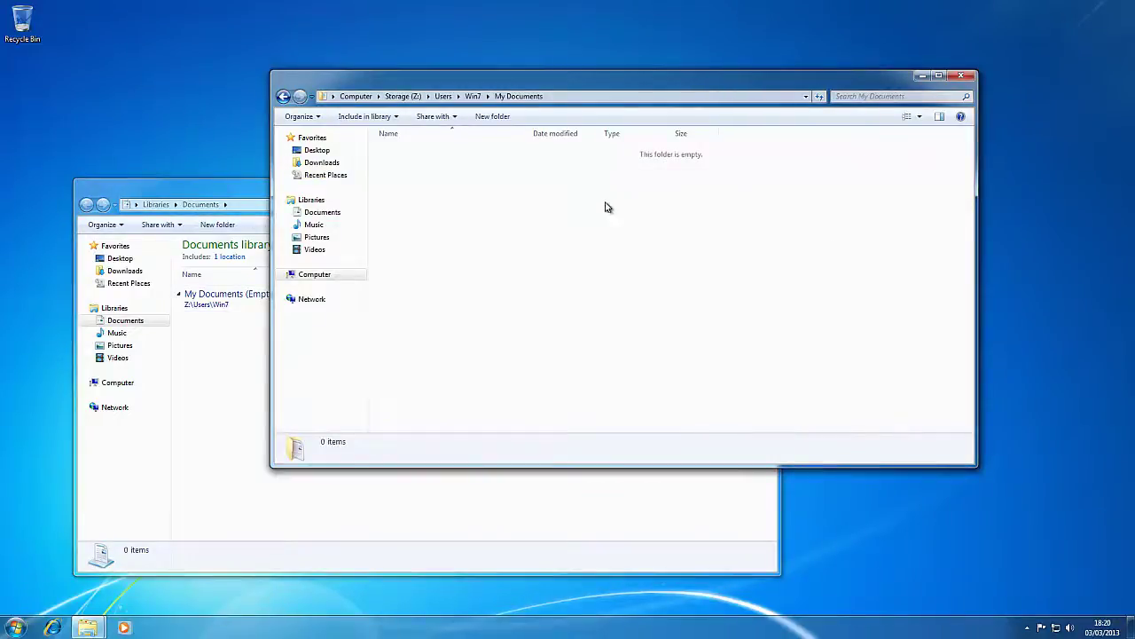